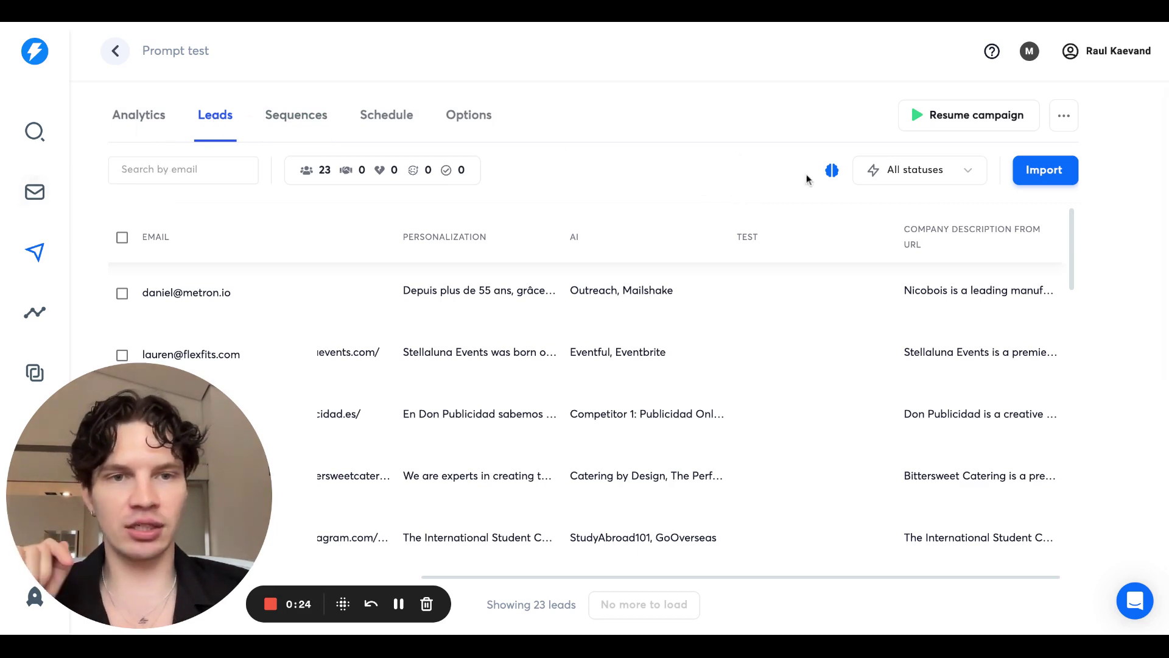
click(833, 171)
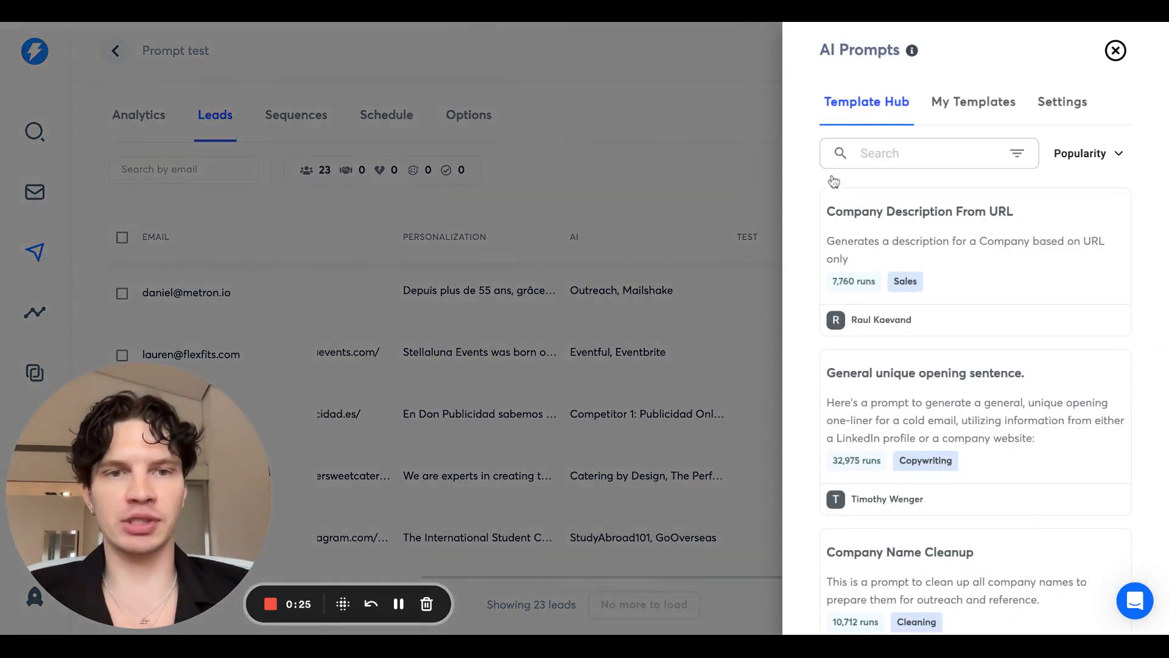
click(1056, 113)
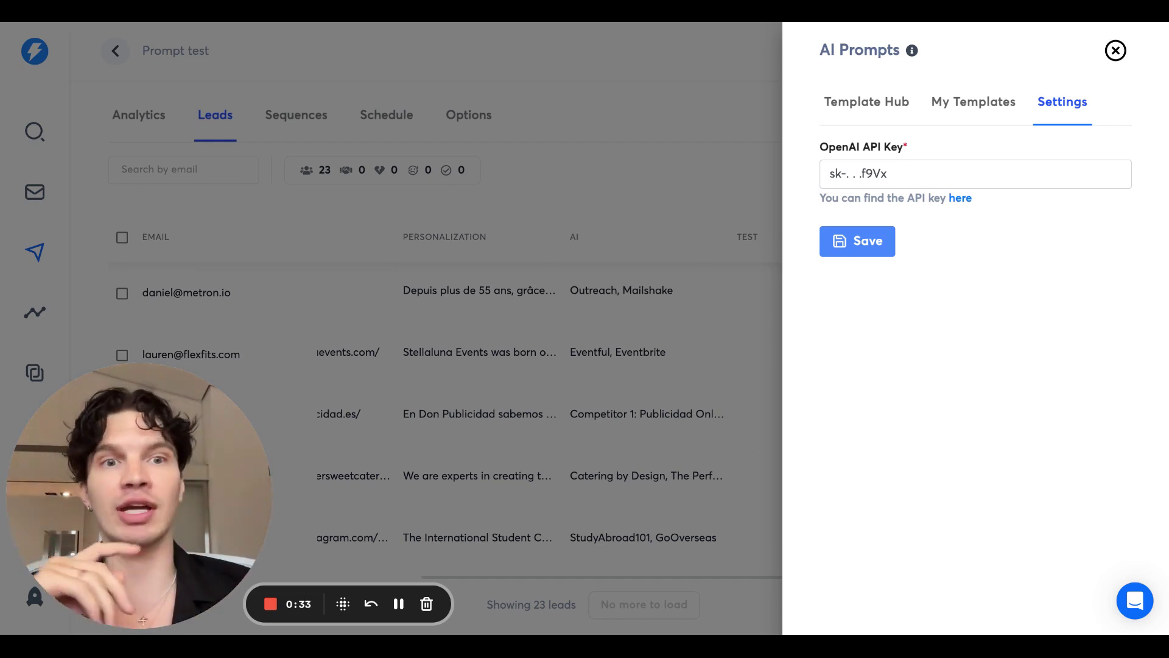
click(869, 103)
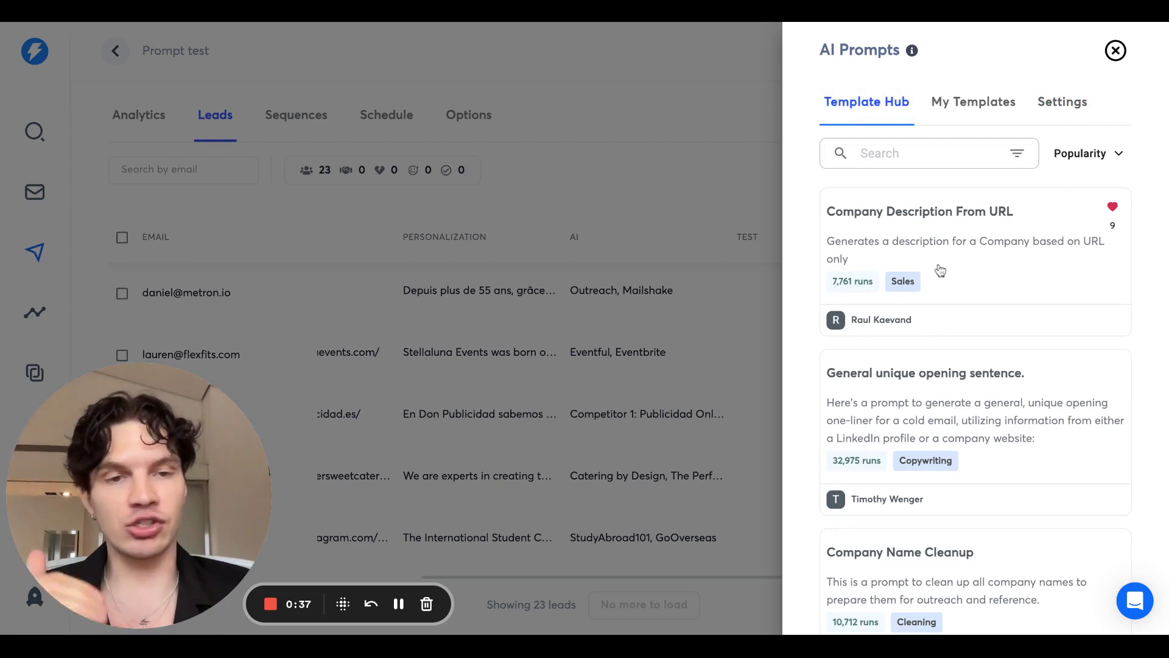
scroll(941, 270, down, 4)
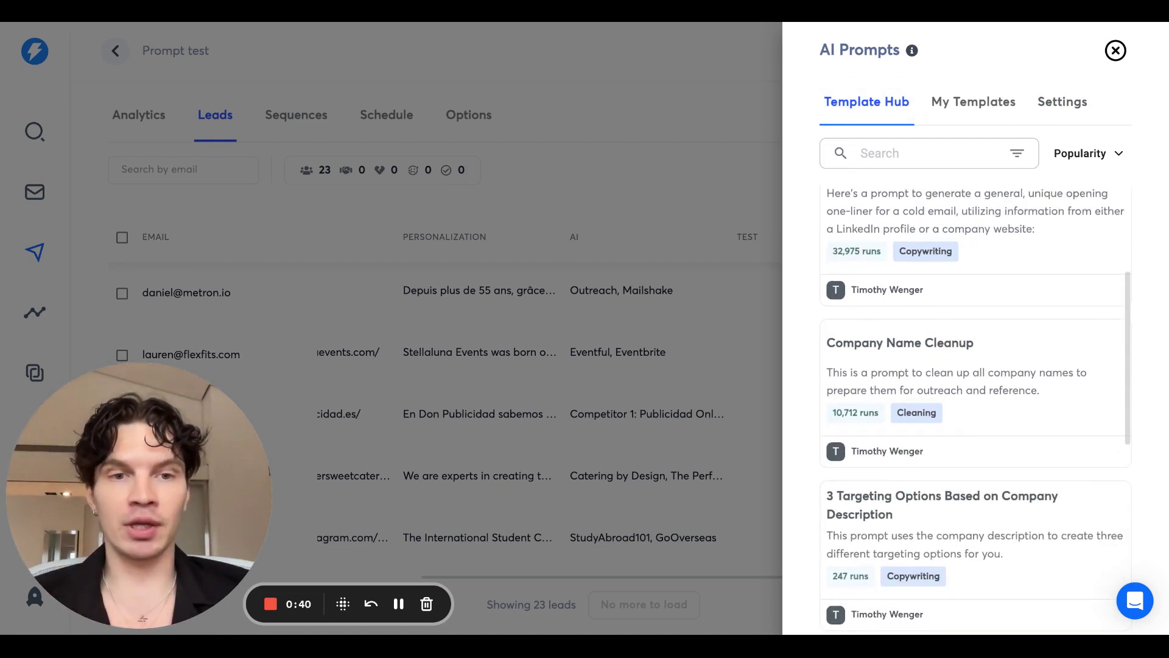
scroll(922, 352, up, 3)
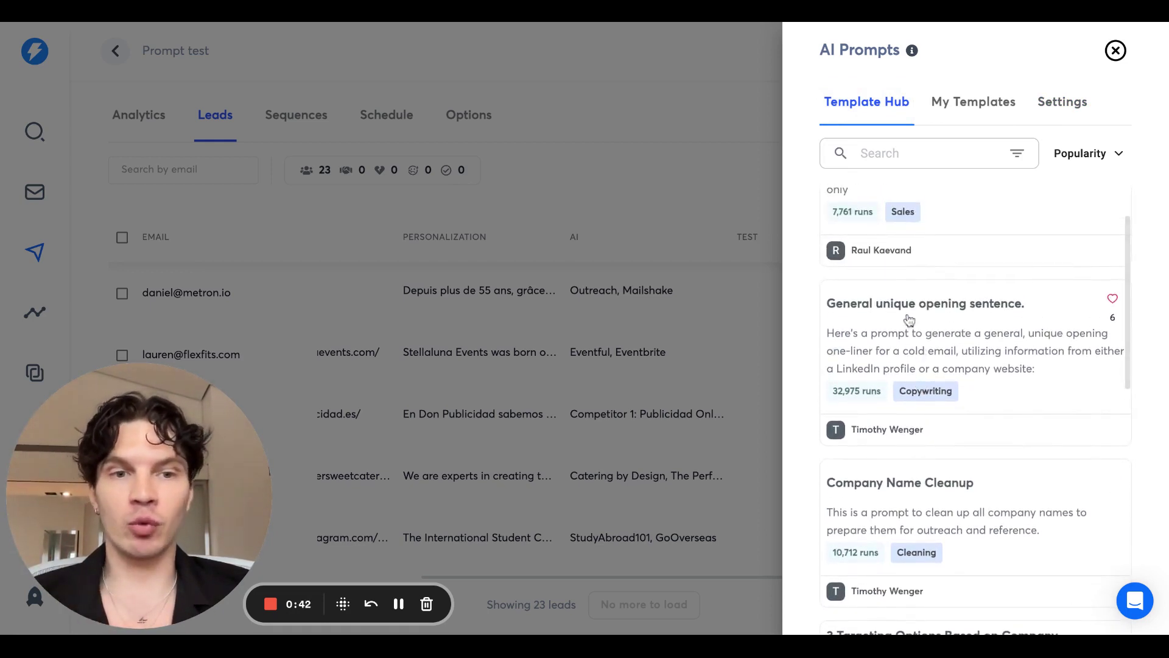
scroll(910, 329, down, 6)
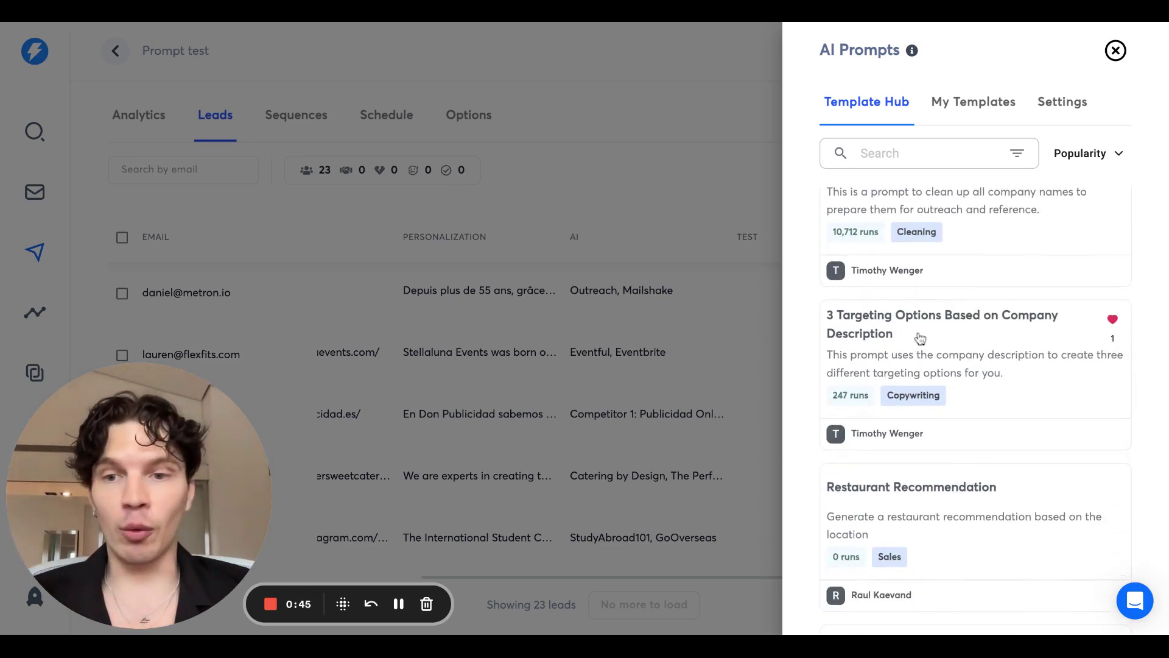
scroll(920, 338, down, 5)
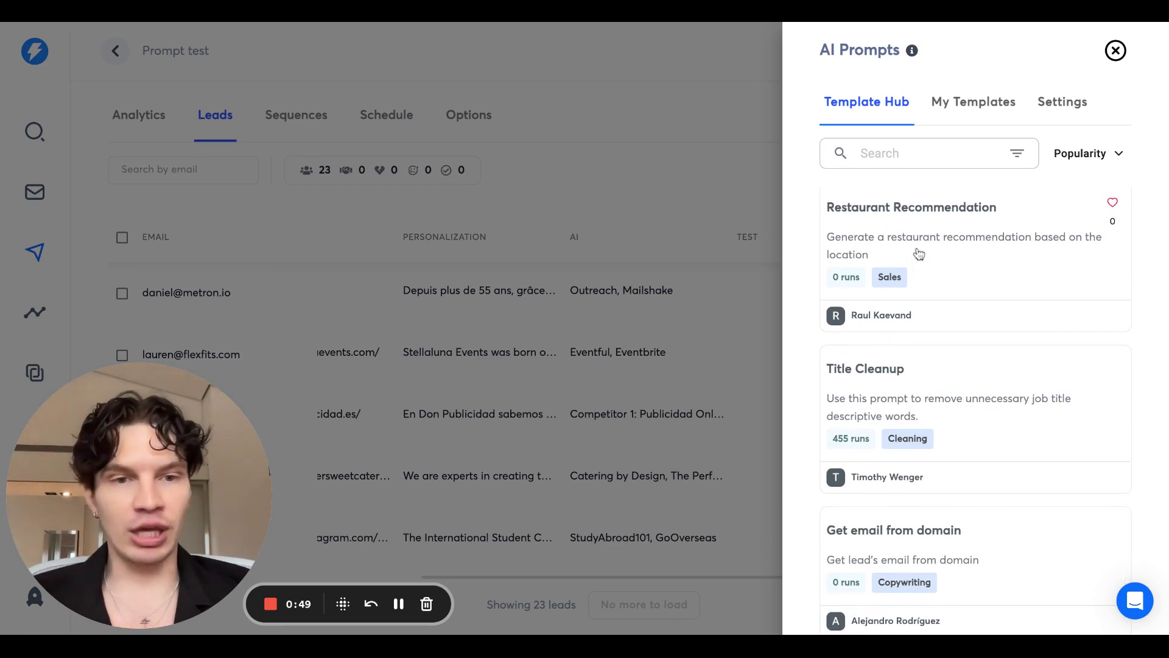
scroll(941, 488, up, 10)
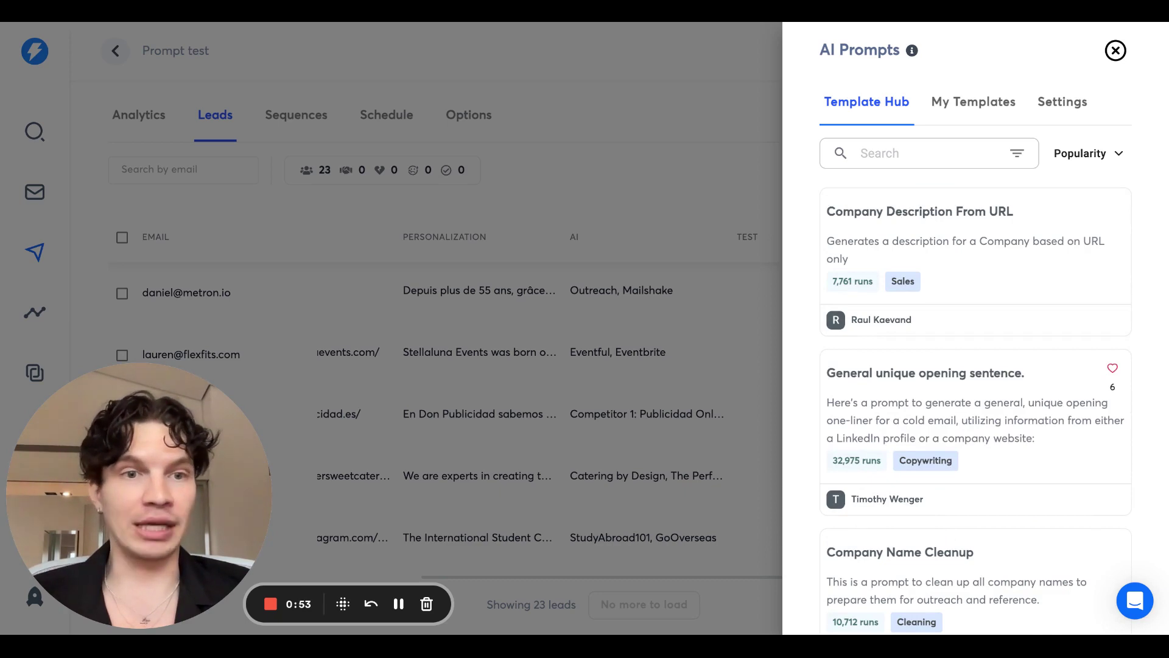
click(973, 105)
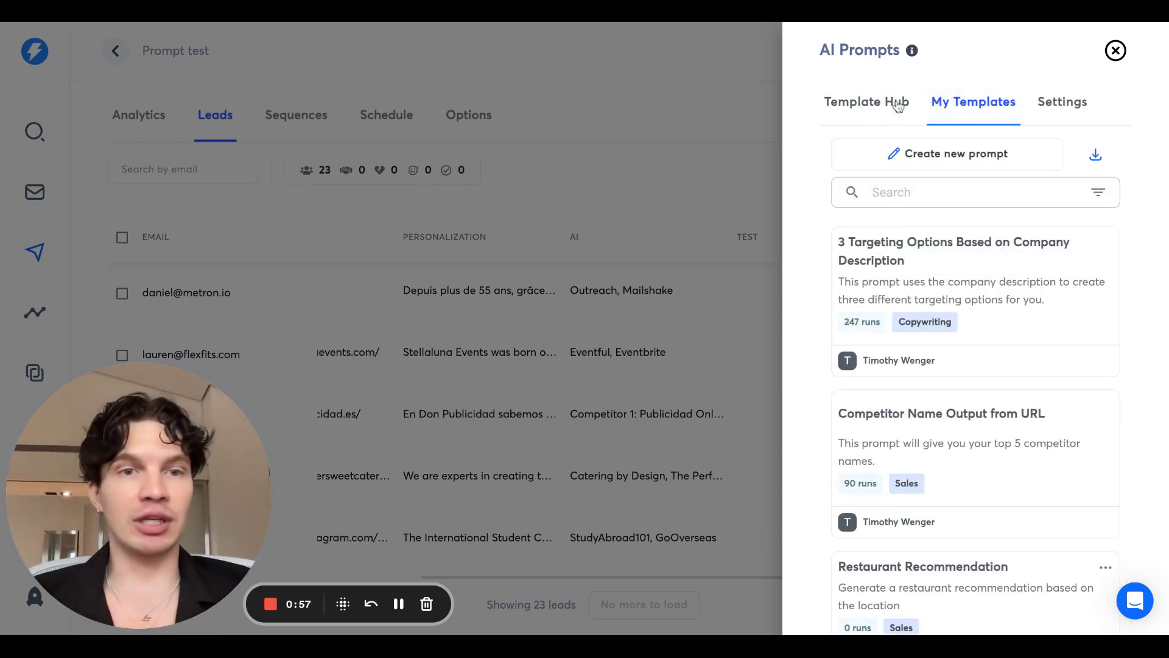
click(864, 101)
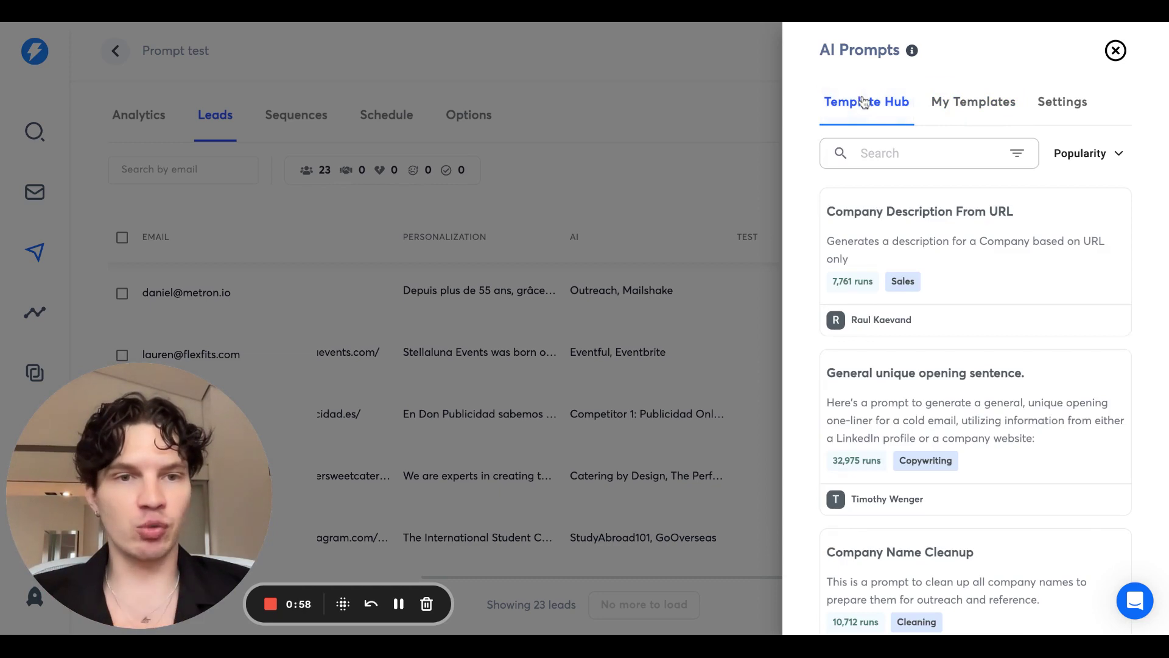
Step: Open the Company Description From URL template, map Website/URL to the website column, and generate a test output
click(942, 236)
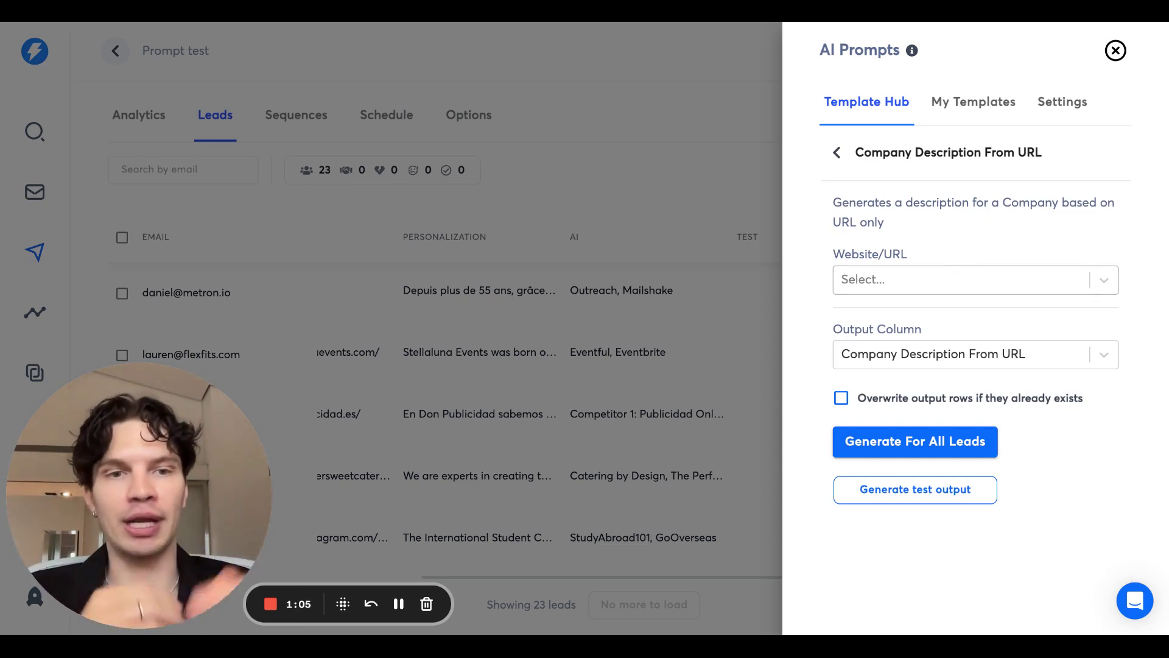
click(901, 281)
click(899, 317)
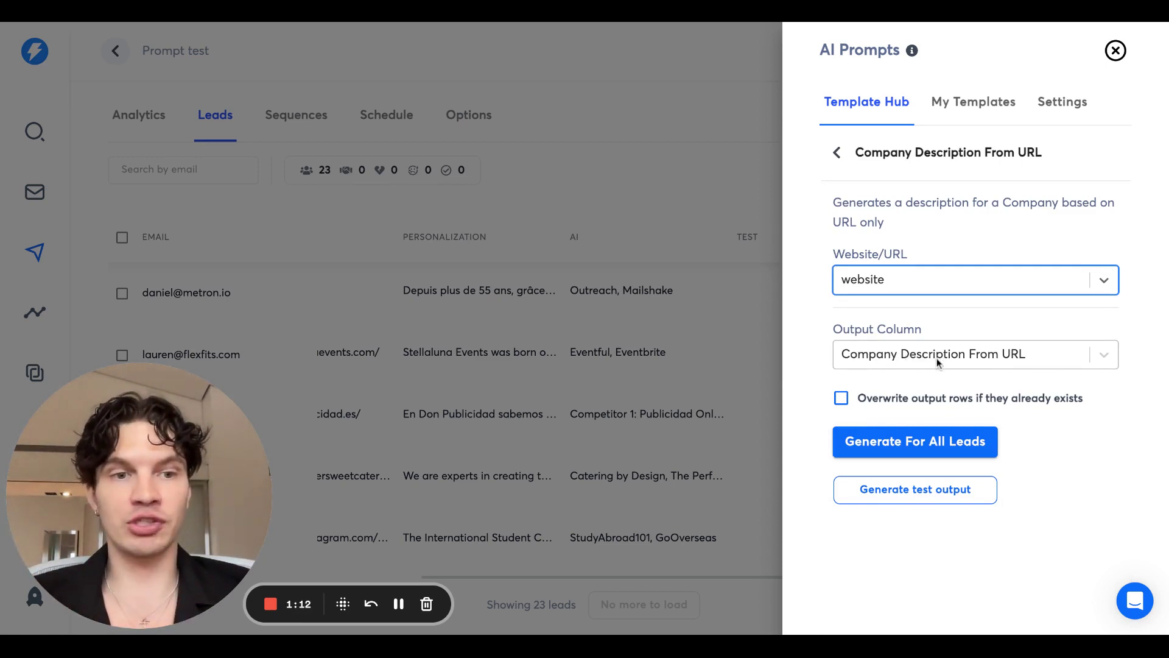
click(882, 496)
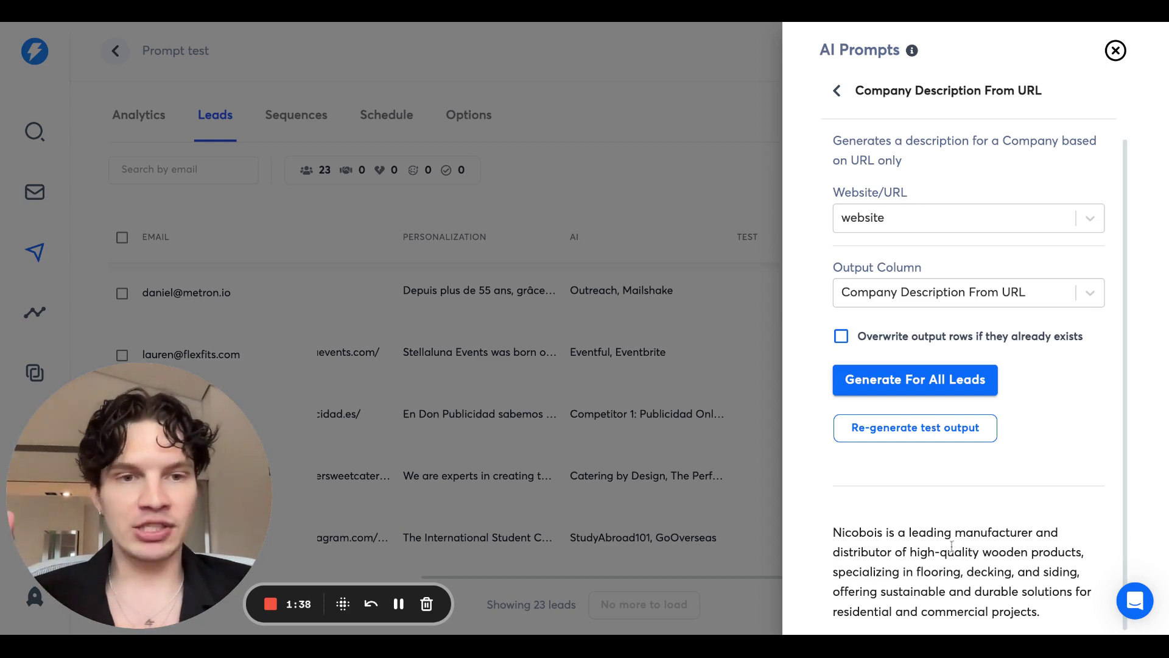
Step: Generate company descriptions for all leads
scroll(970, 506, up, 1)
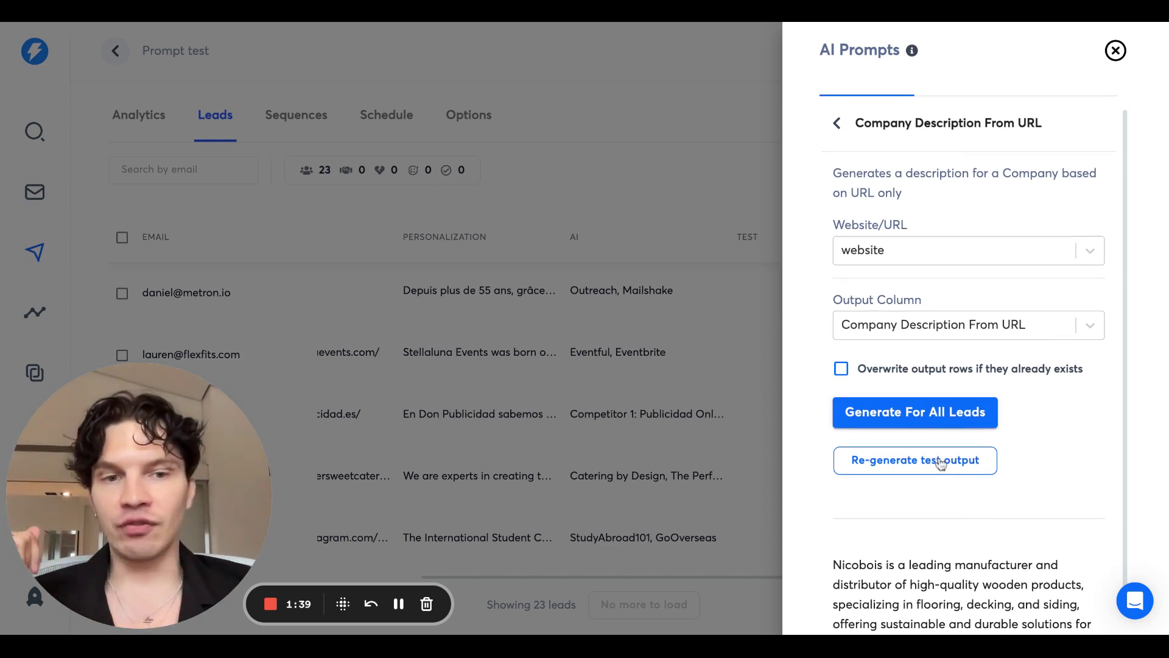
click(912, 423)
click(652, 188)
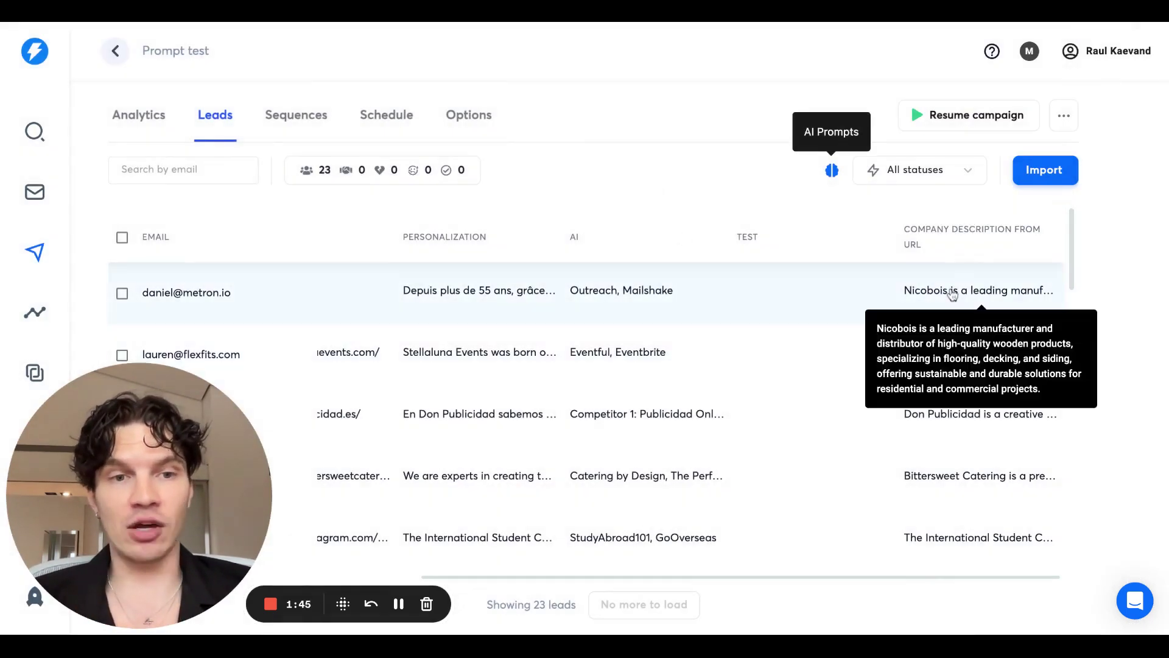
scroll(966, 362, down, 1)
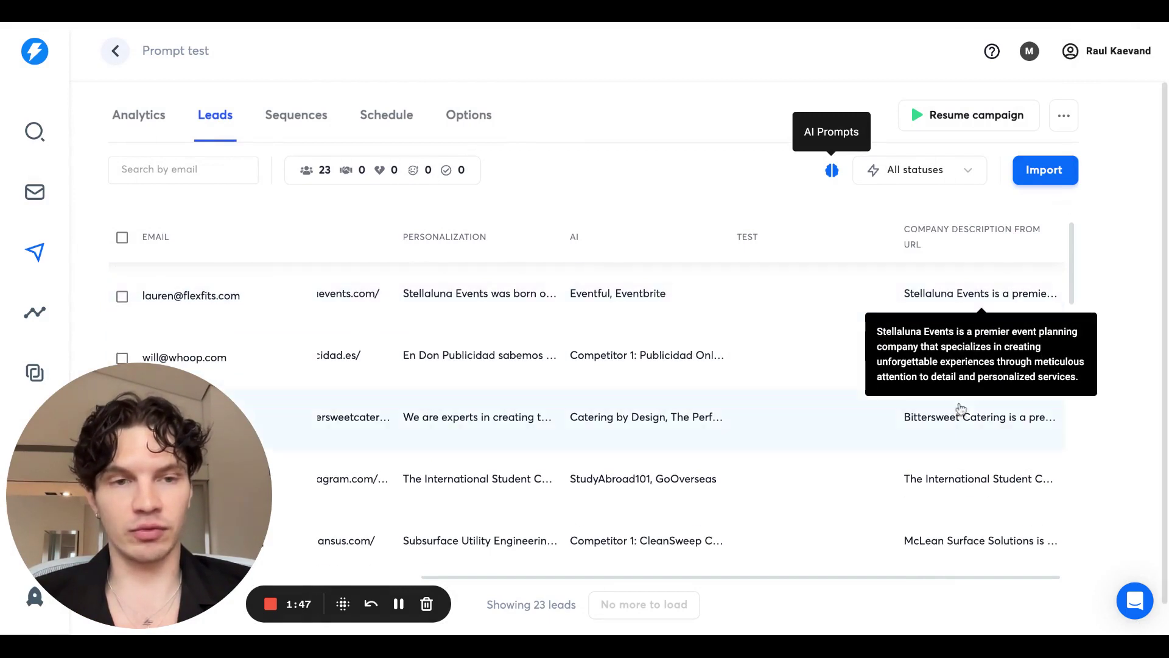
scroll(966, 417, down, 2)
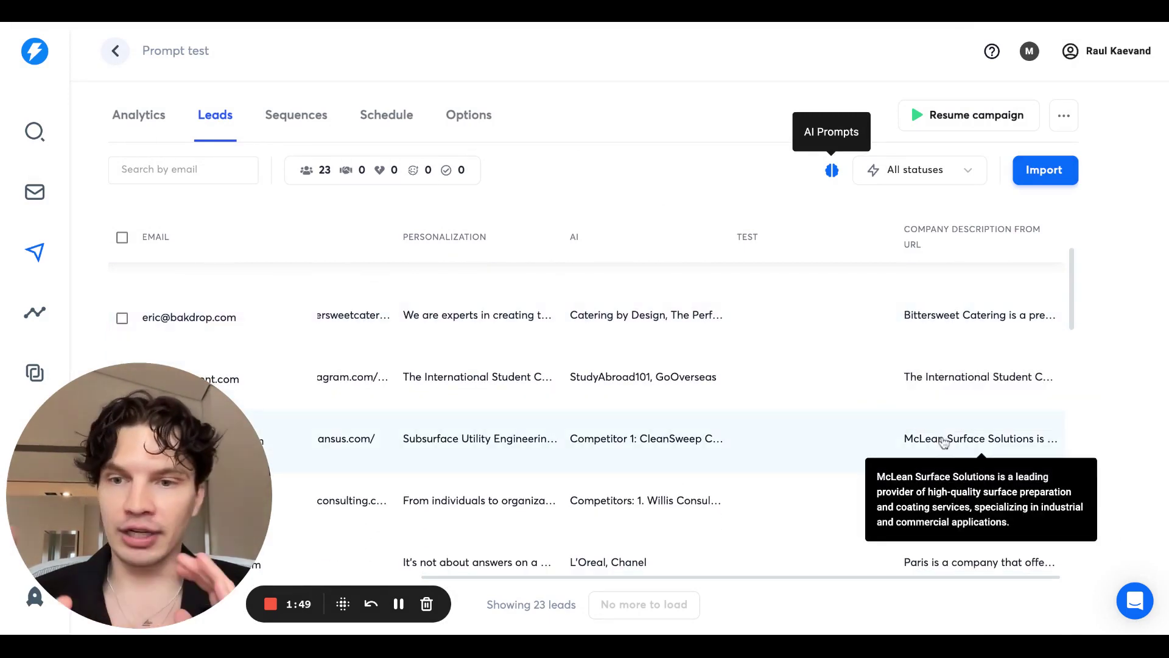
scroll(943, 442, down, 1)
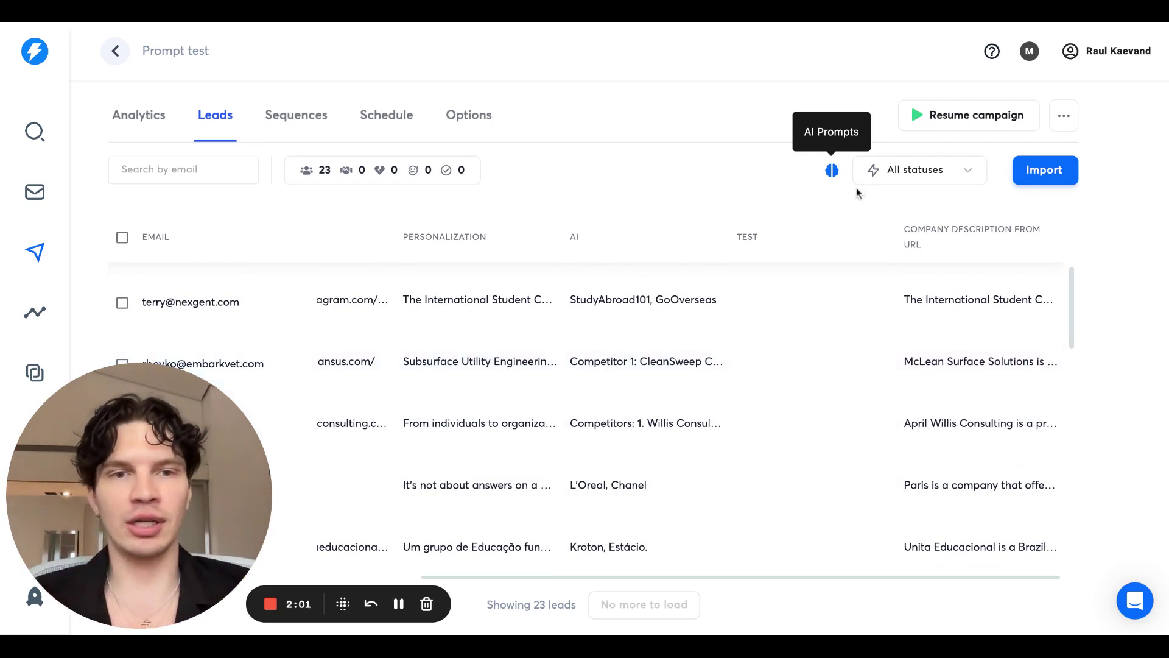
Step: Reopen the AI Prompts panel and start a new custom prompt from My Templates
click(832, 171)
click(847, 128)
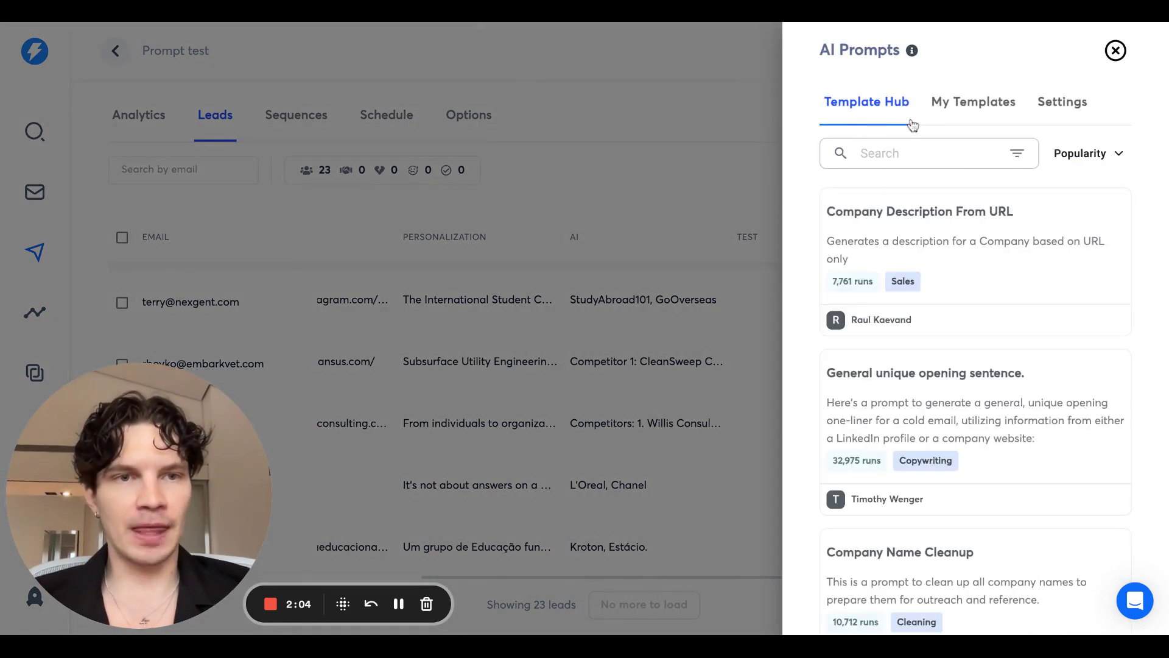
click(972, 104)
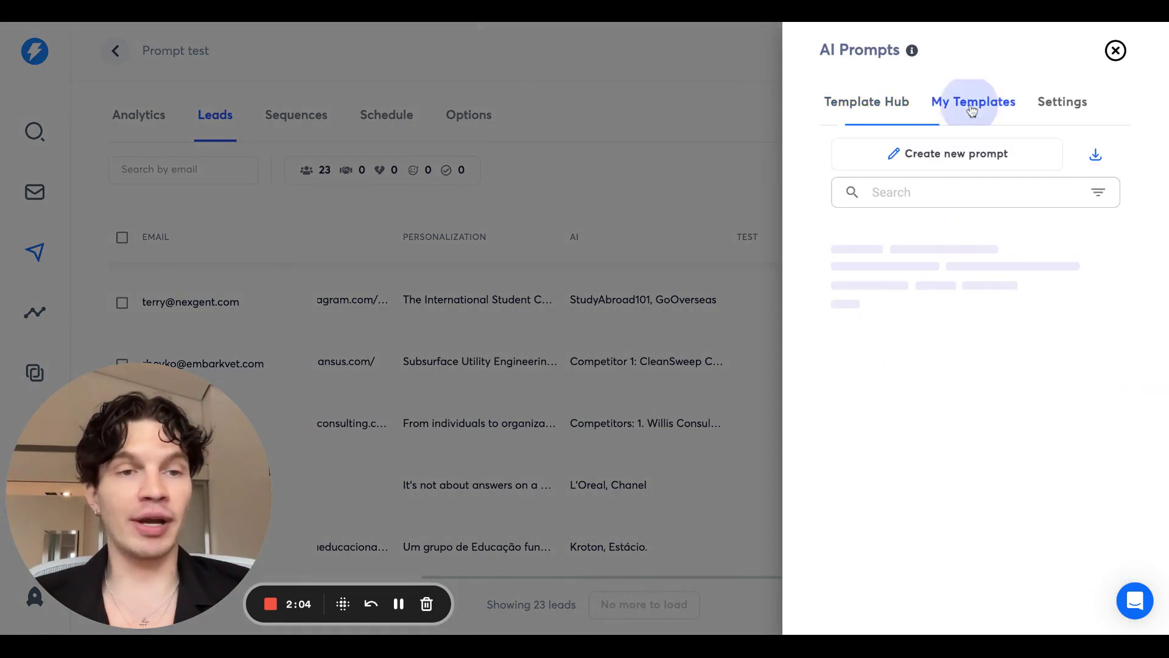
click(949, 156)
Step: Write the prompt 'based on {{website}} write a short company description' using the website variable
click(930, 235)
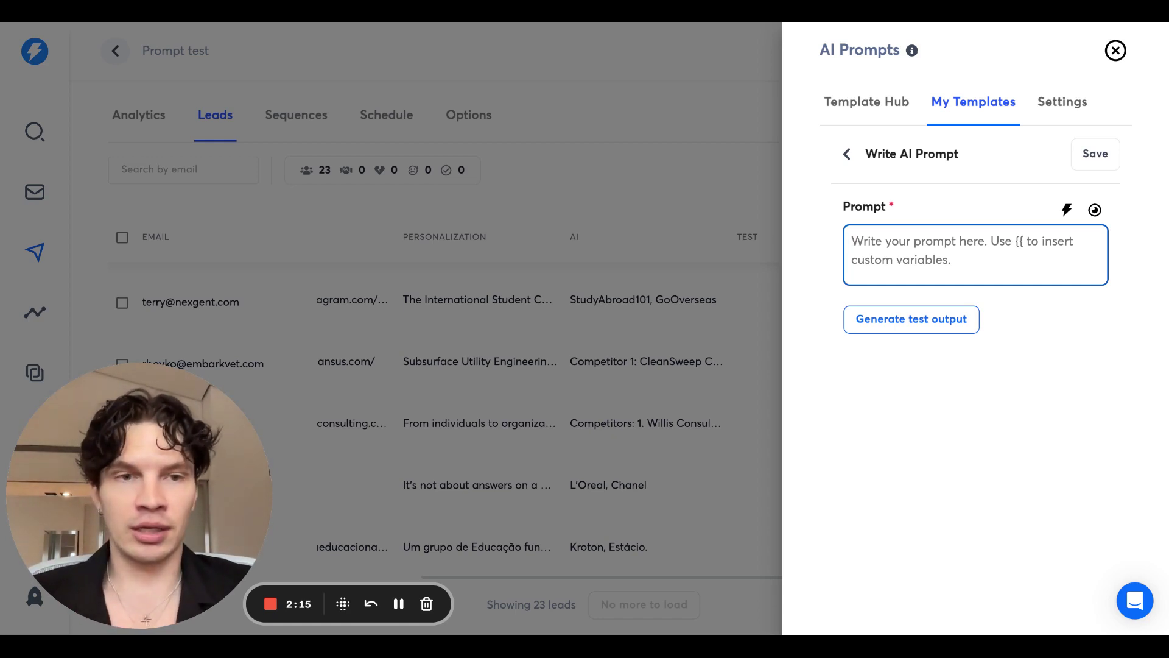
text(based on)
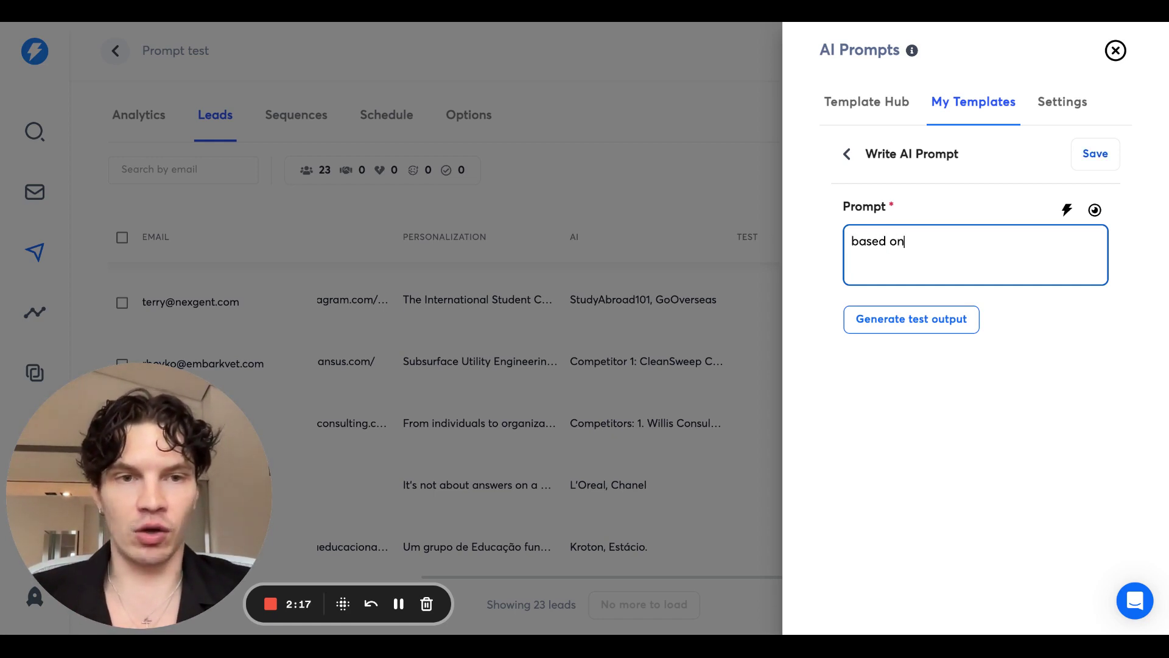
click(1095, 209)
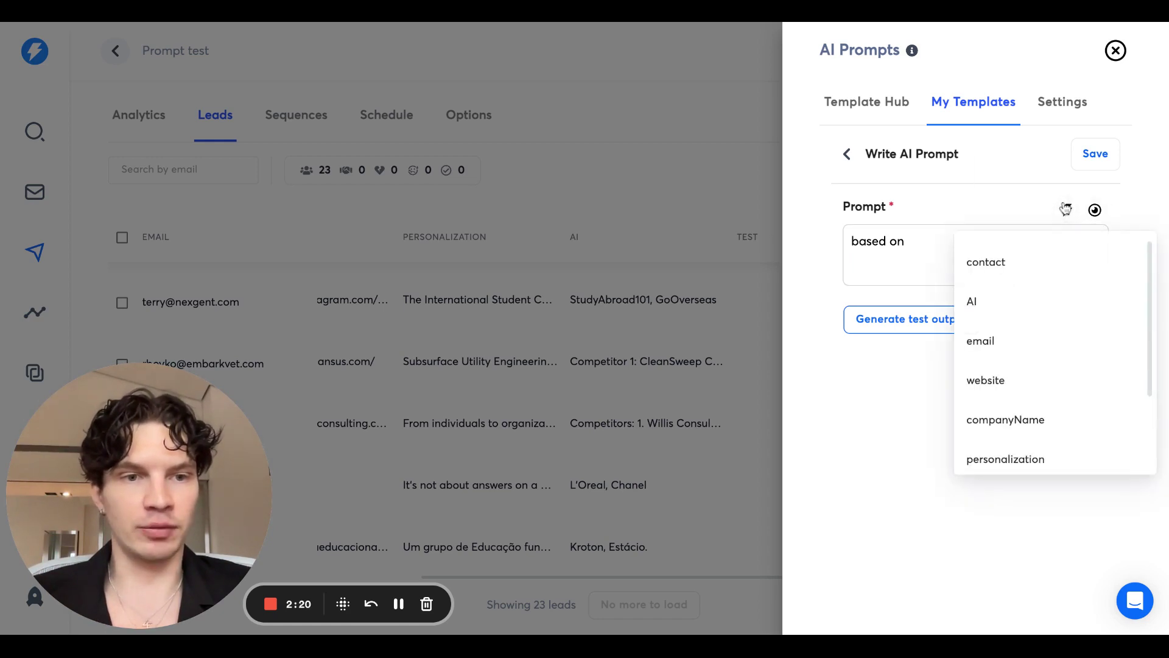
click(1005, 383)
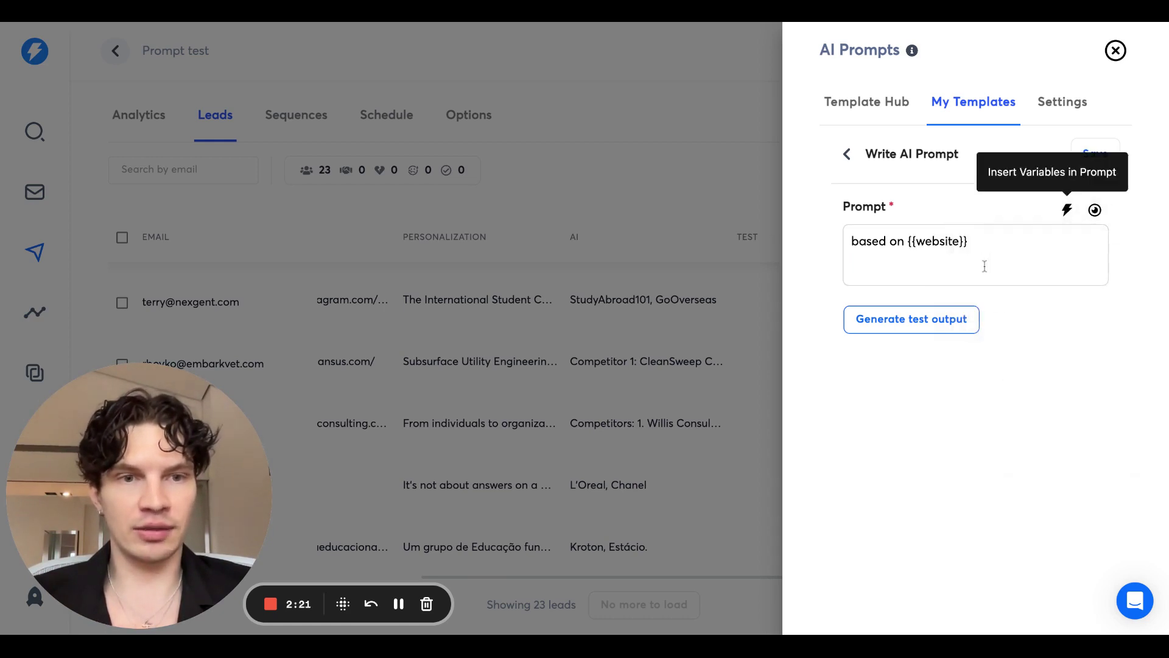
click(986, 239)
text(write a short)
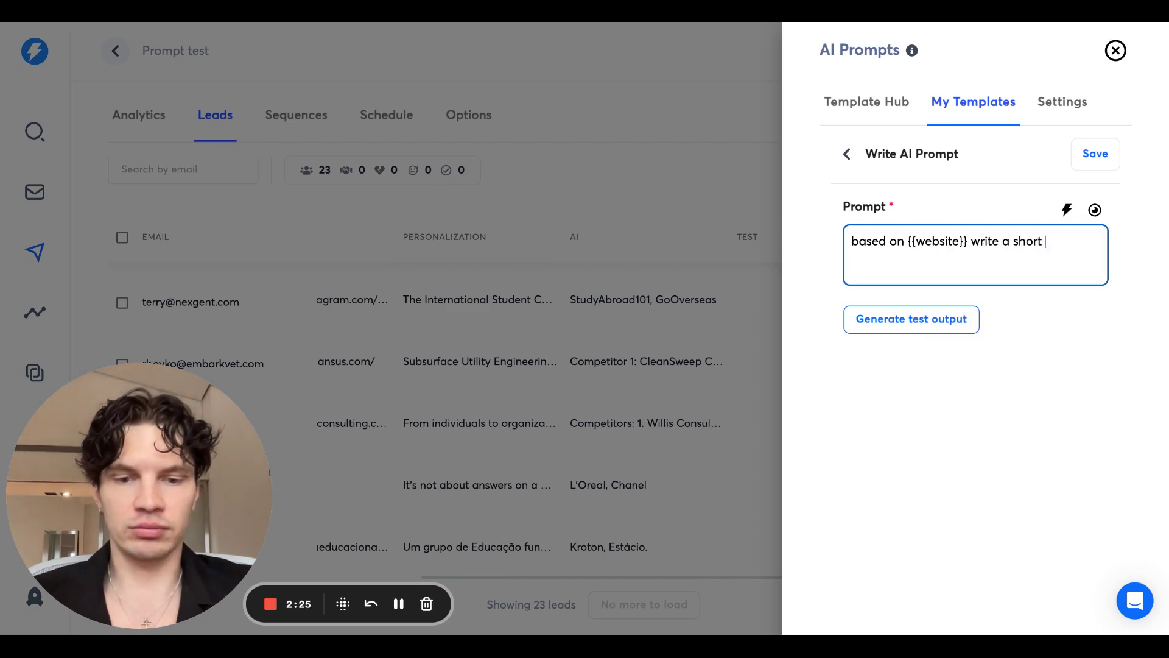
text( company descript)
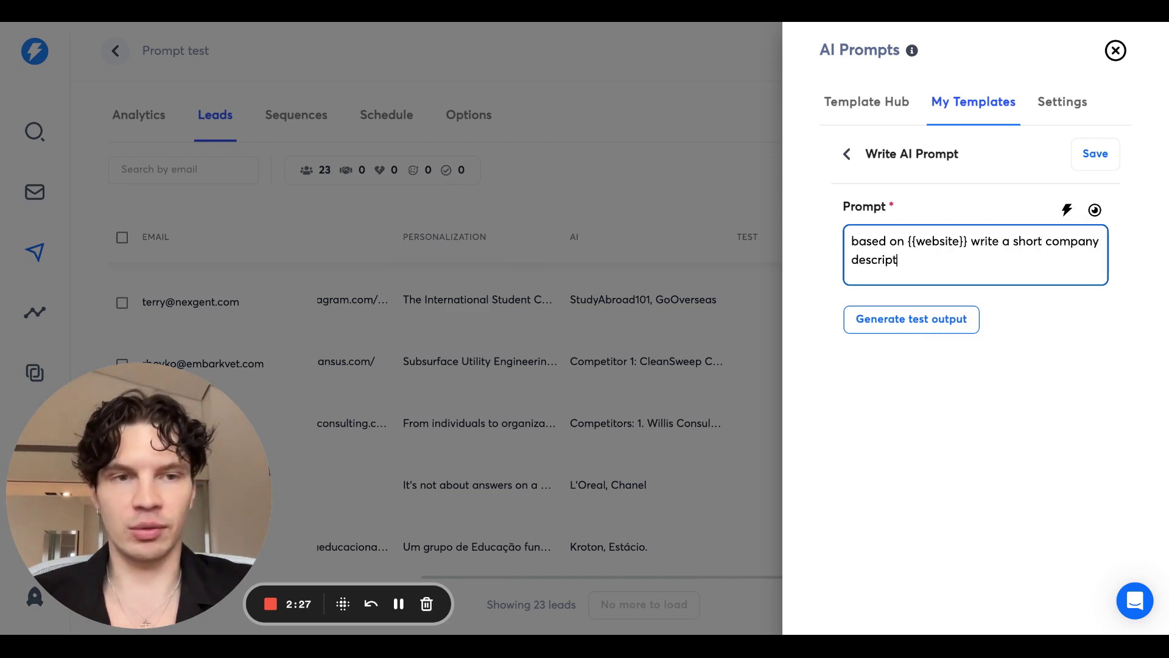
text(ion.)
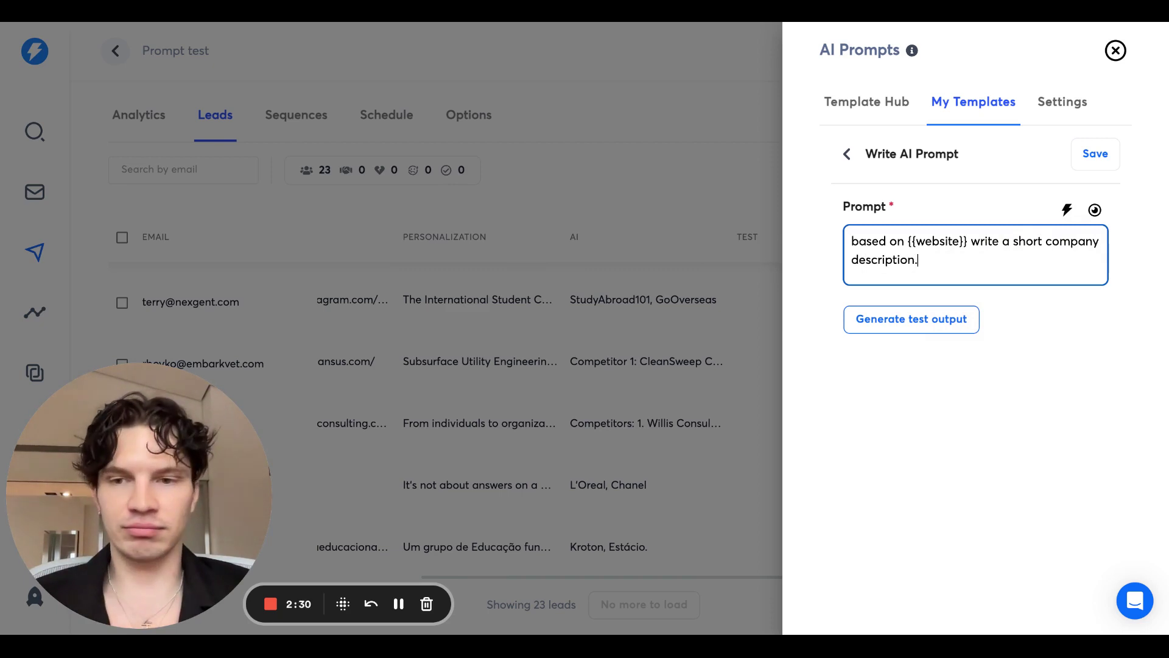
Step: Generate a test output from the prompt and review the resulting description
click(930, 321)
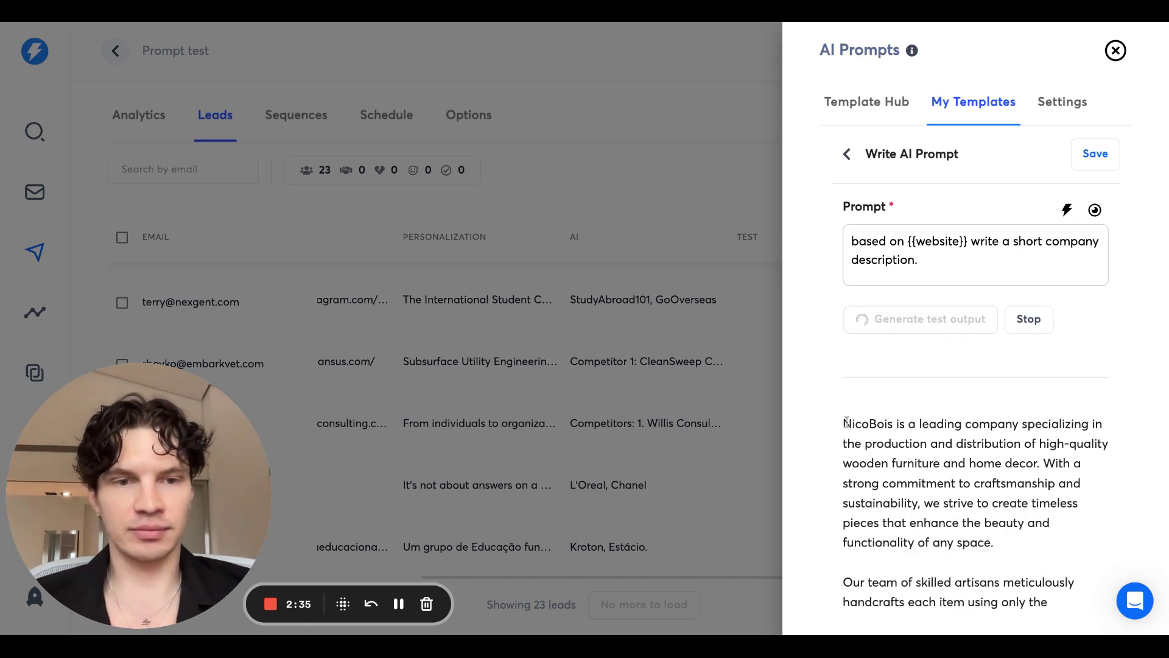
scroll(894, 488, down, 1)
scroll(881, 433, down, 2)
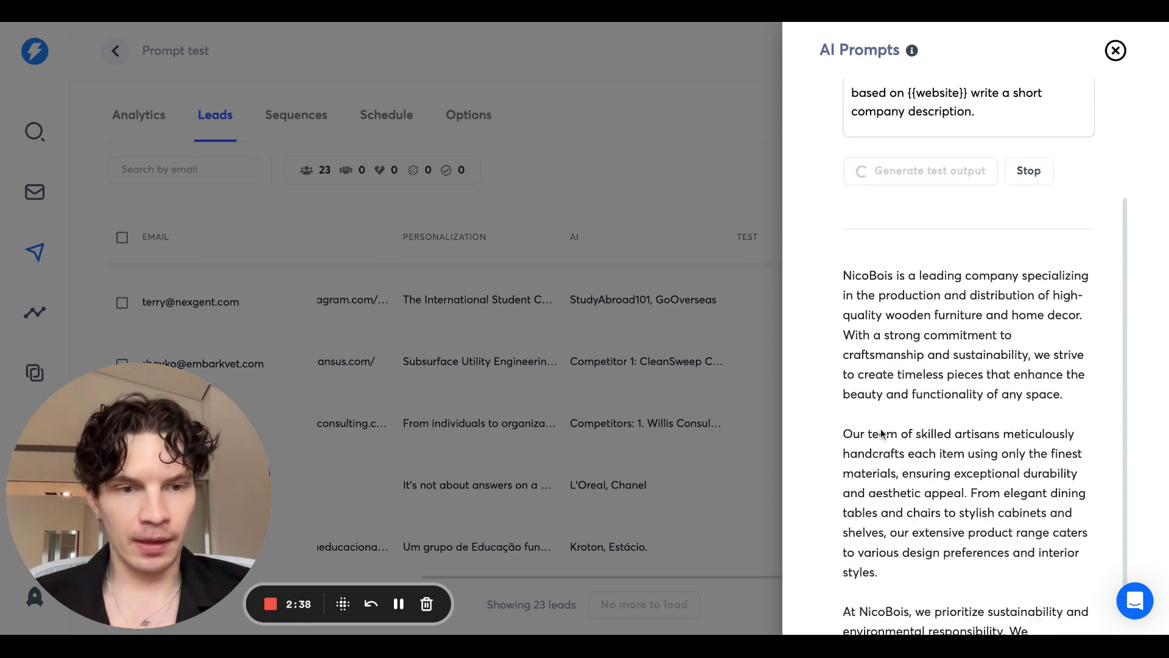
scroll(881, 434, down, 2)
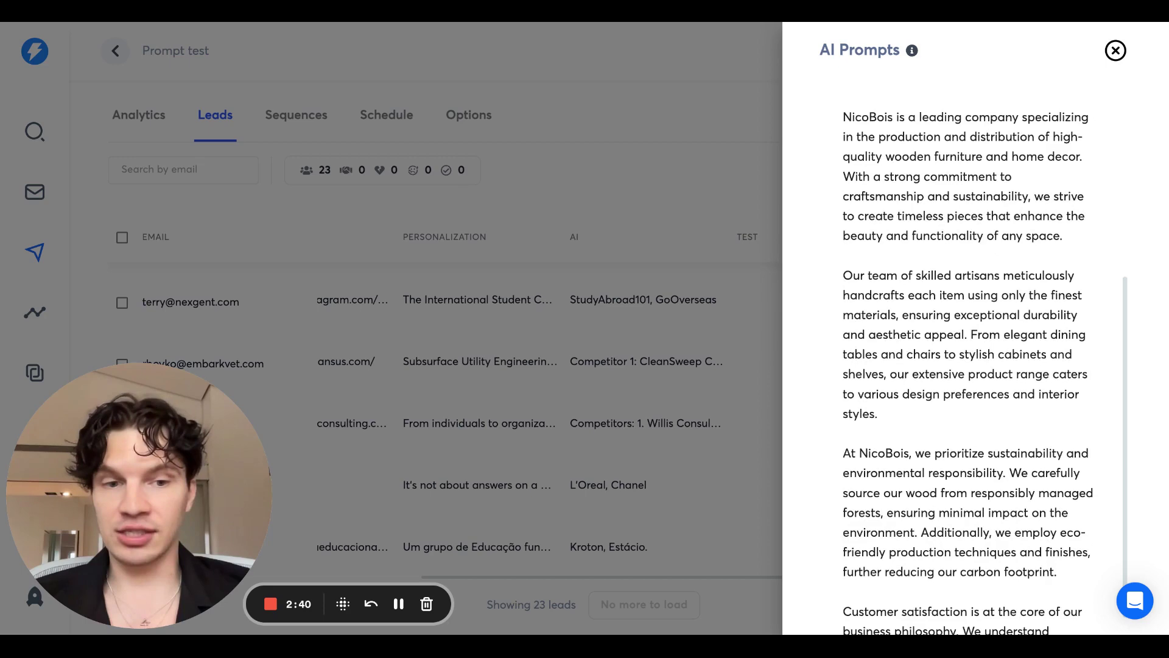
scroll(882, 434, down, 2)
scroll(882, 433, down, 1)
scroll(968, 260, up, 6)
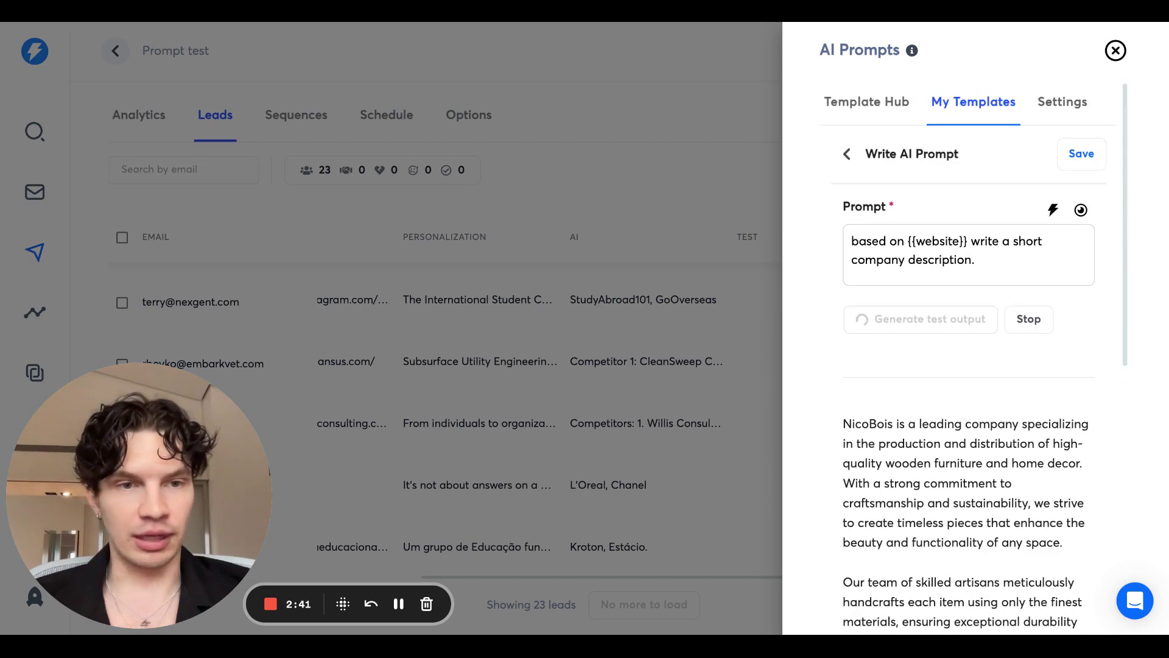
Step: Add ', maximum 3 sentences' after 'short' and regenerate the test output
click(1044, 241)
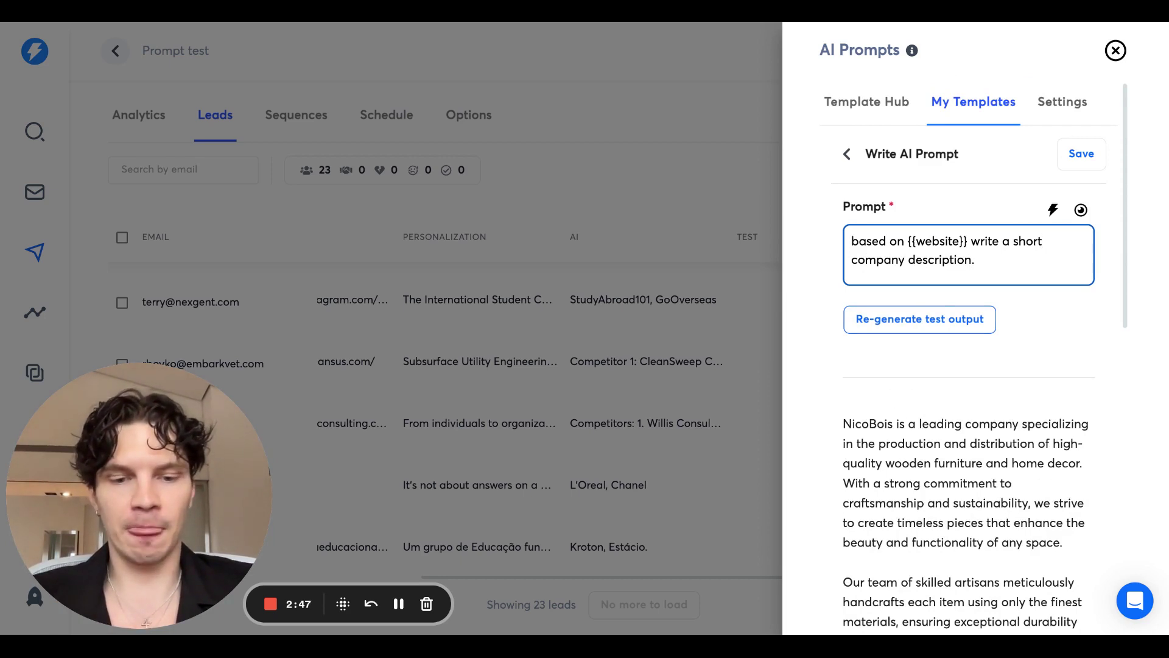
text(, maximum)
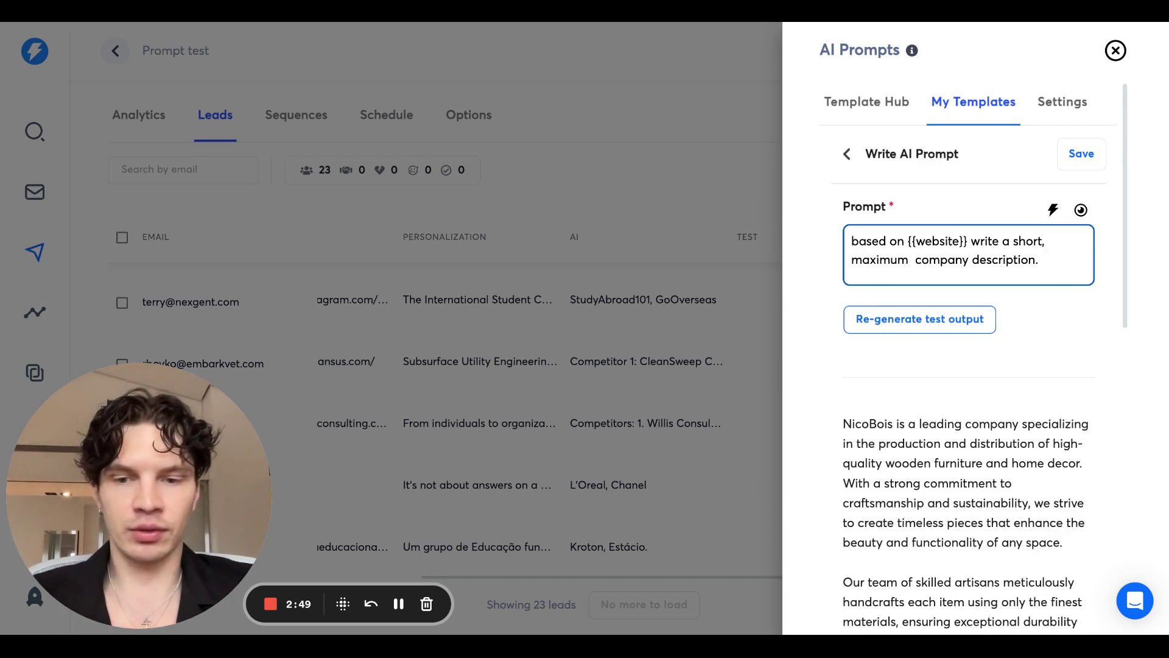
text( 3 sentences)
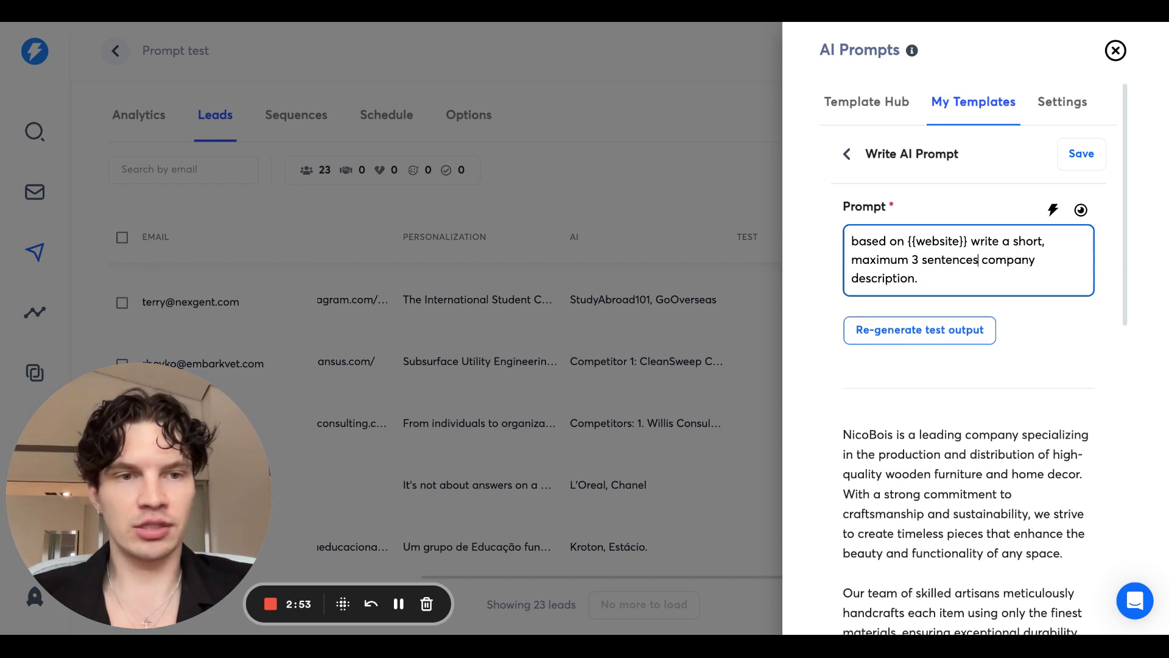
click(942, 333)
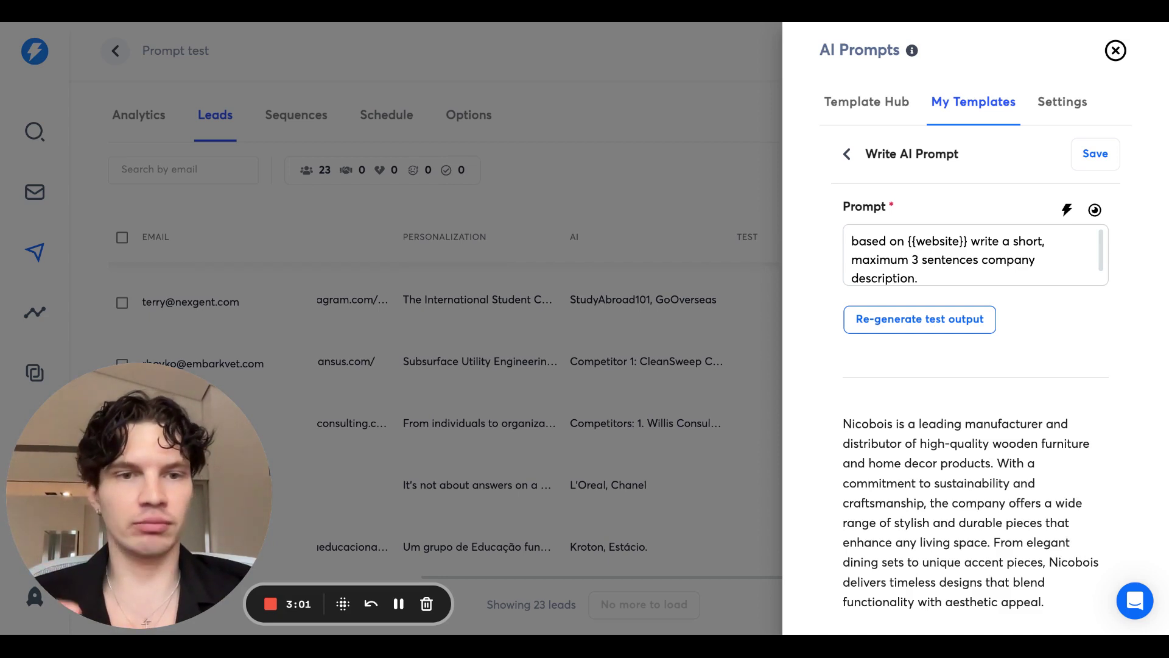
Step: Start saving the prompt as a template named 'Description from URL', correcting the typo
click(1096, 153)
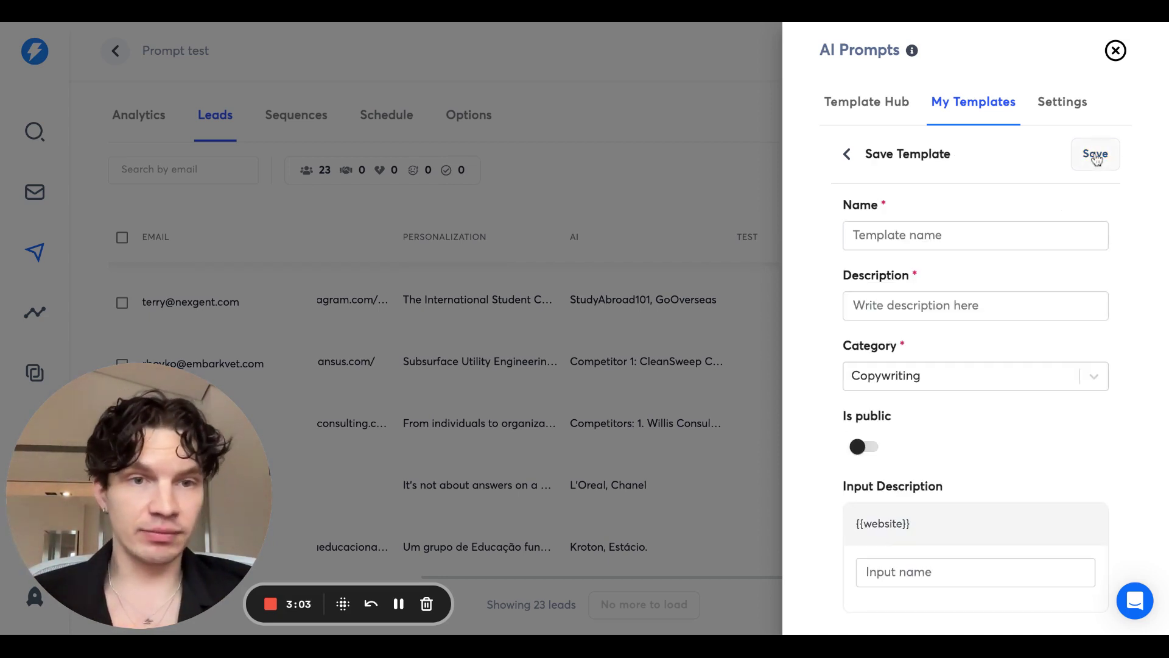
click(945, 233)
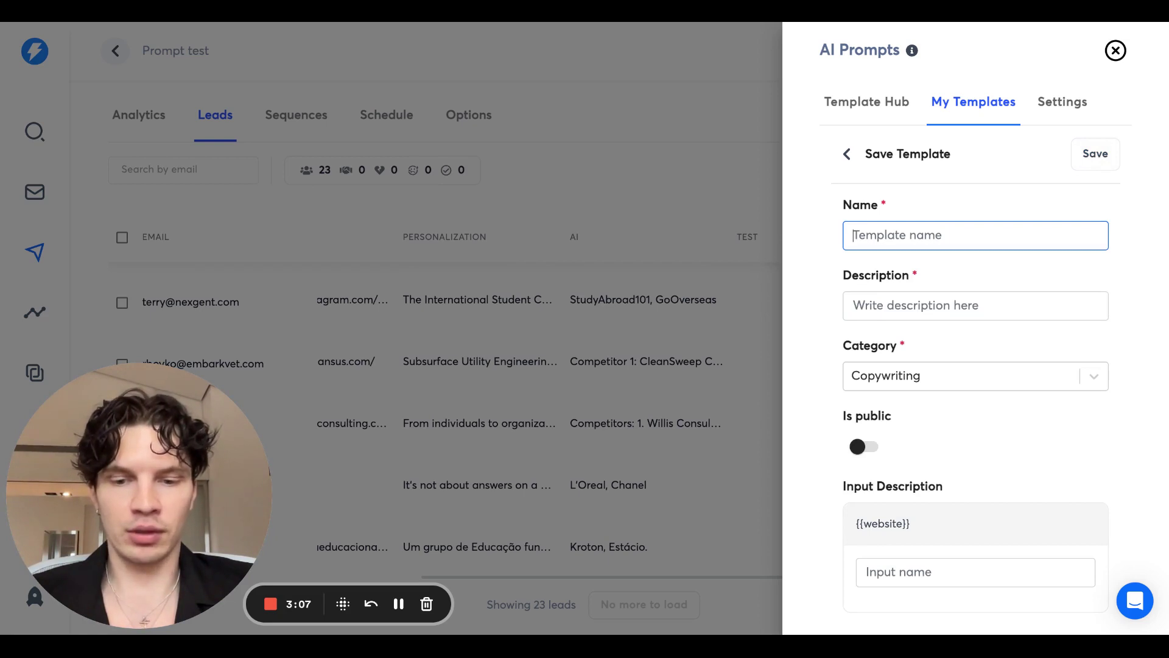
text(Descritpion)
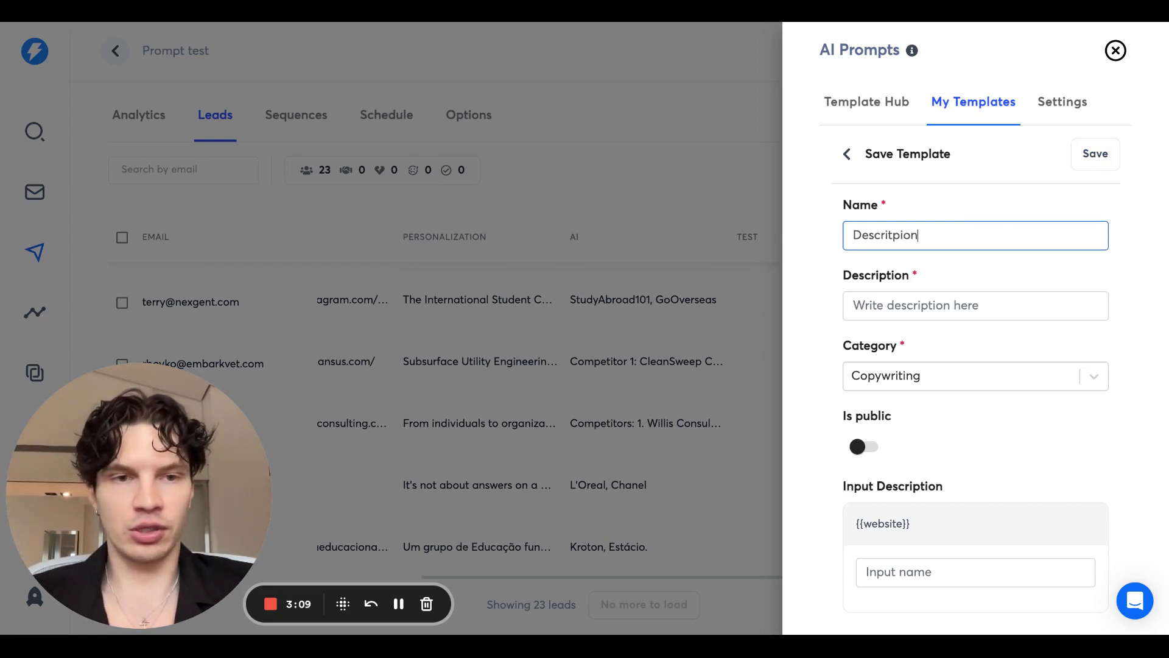
text( from URL)
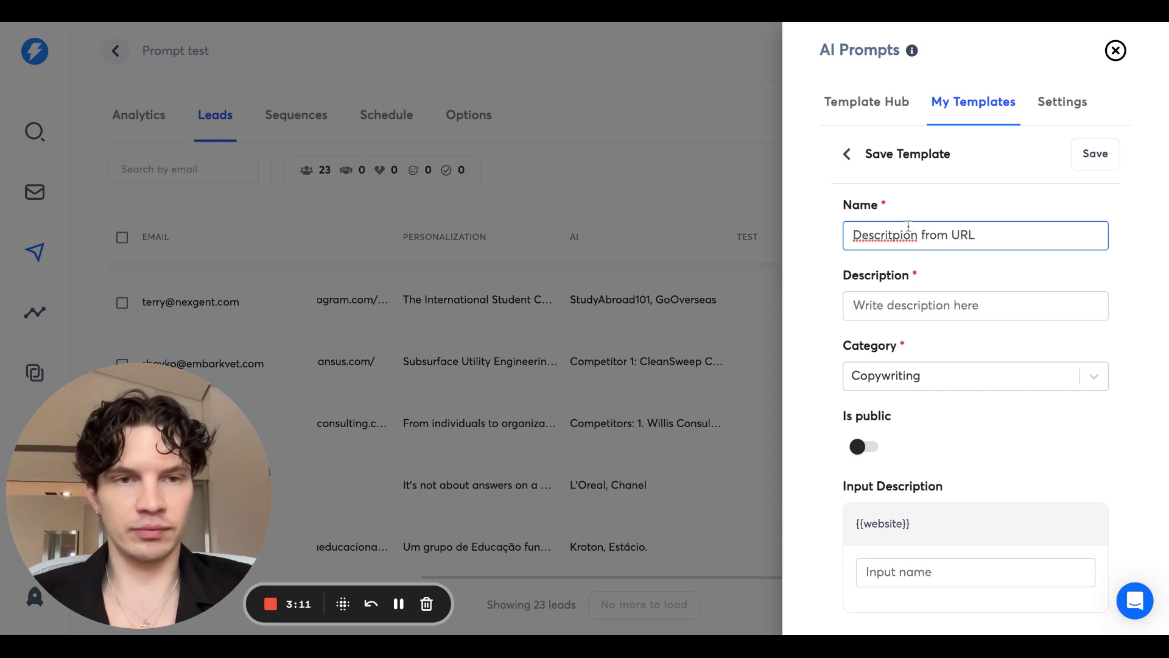
click(891, 234)
key(BackSpace)
key(BackSpace)
text(pt )
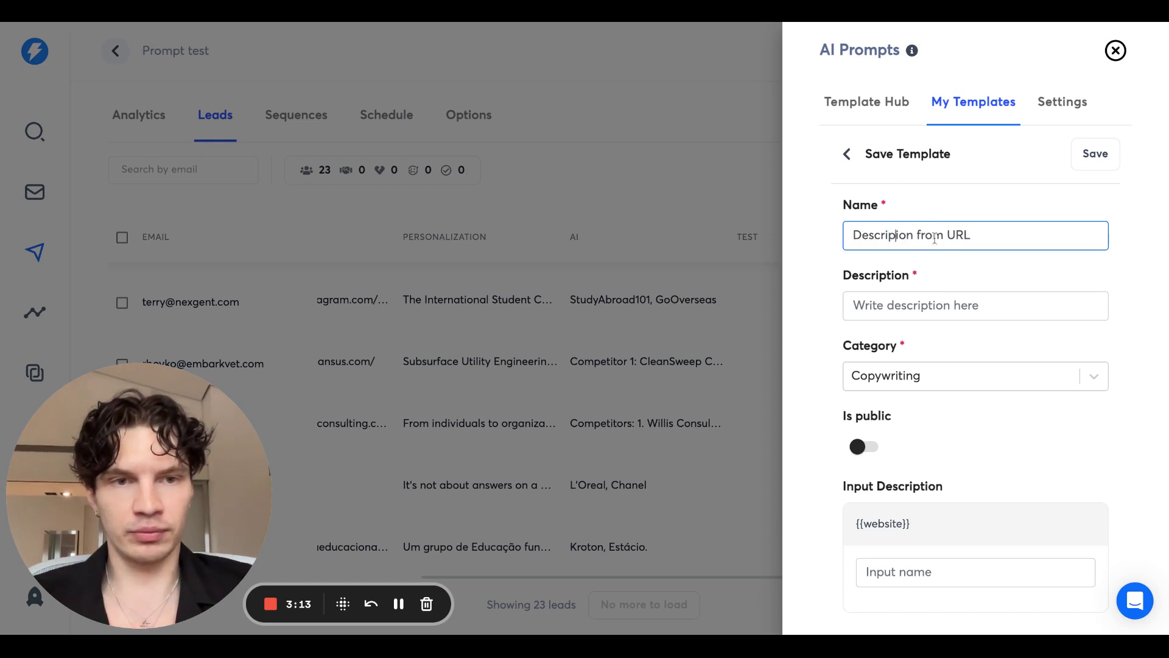
text(t)
Step: Give the template description 'lorem ipsum', keep Copywriting category, and label the input 'URL/Website'
click(925, 301)
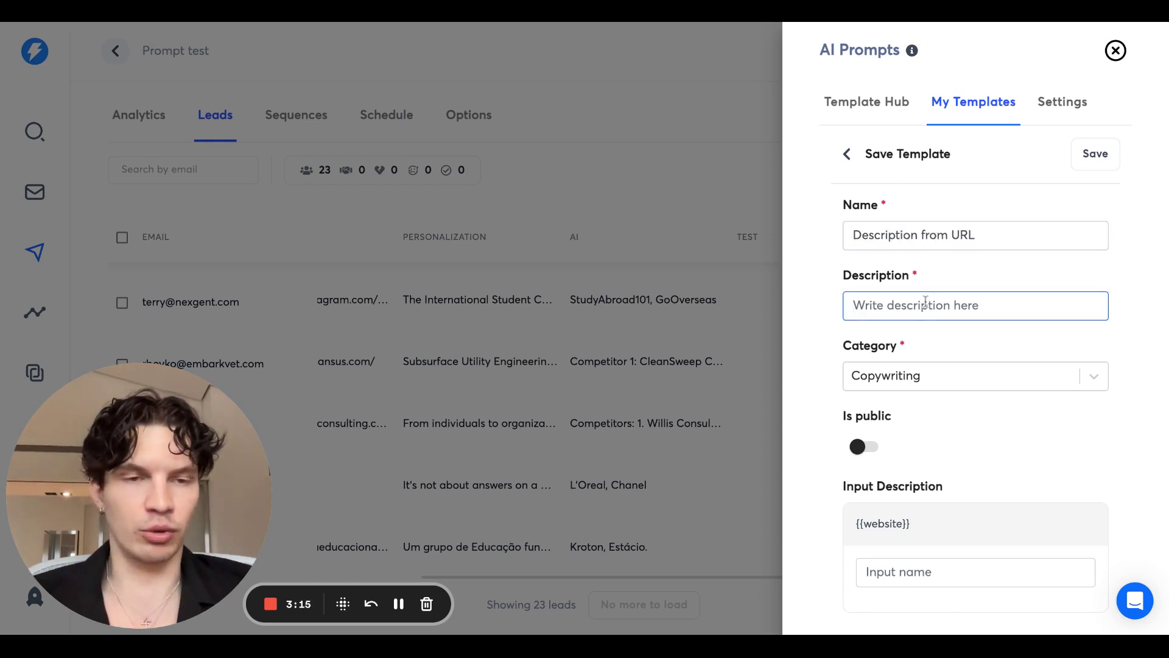
text(lorem ipsum)
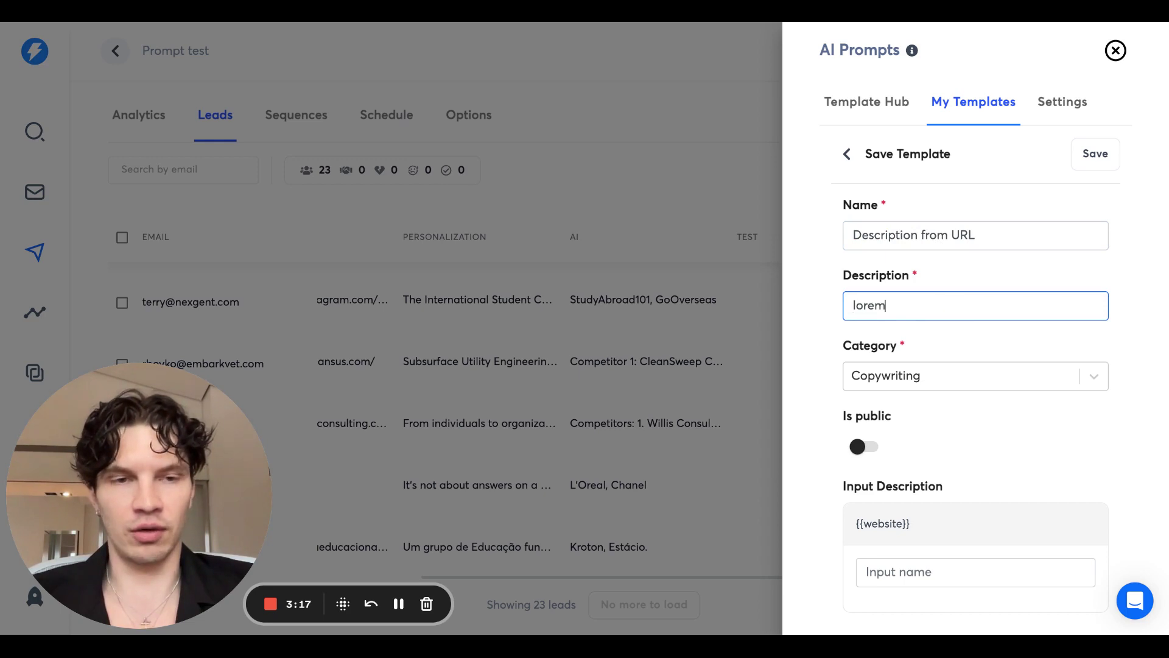
click(958, 382)
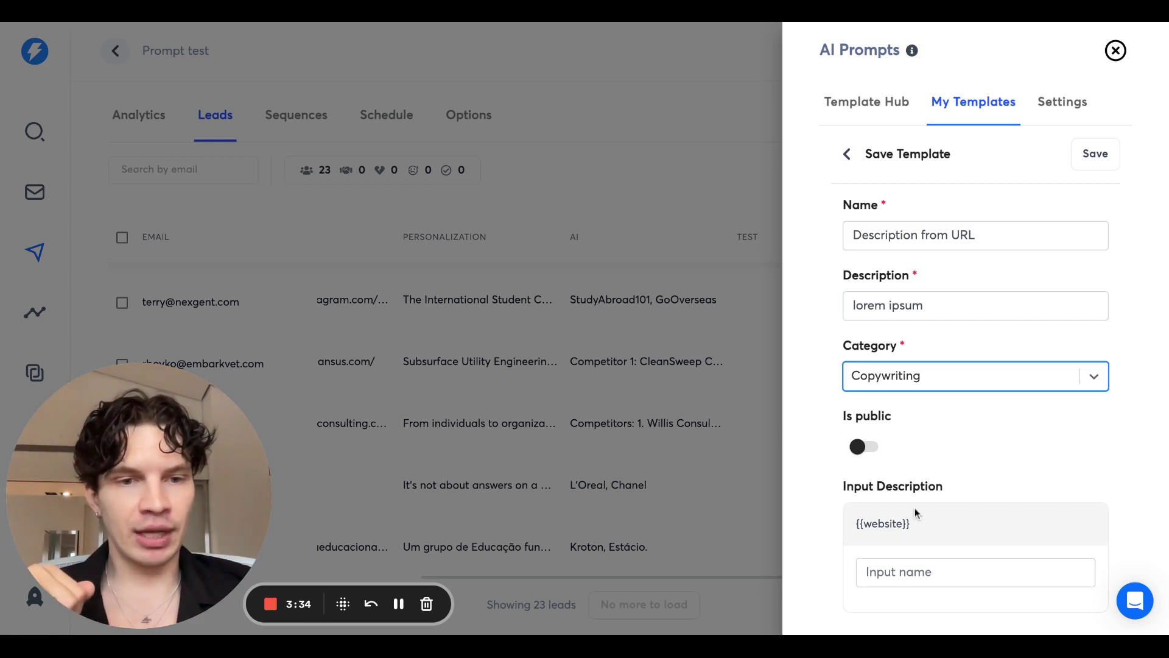
click(904, 574)
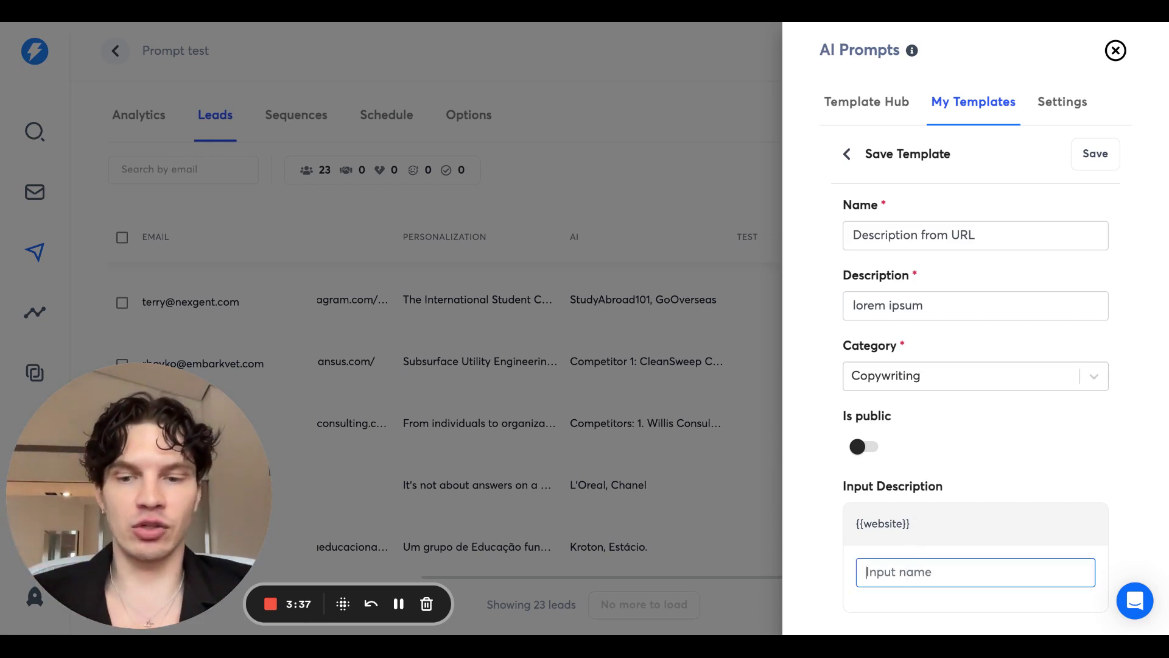
text(URL)
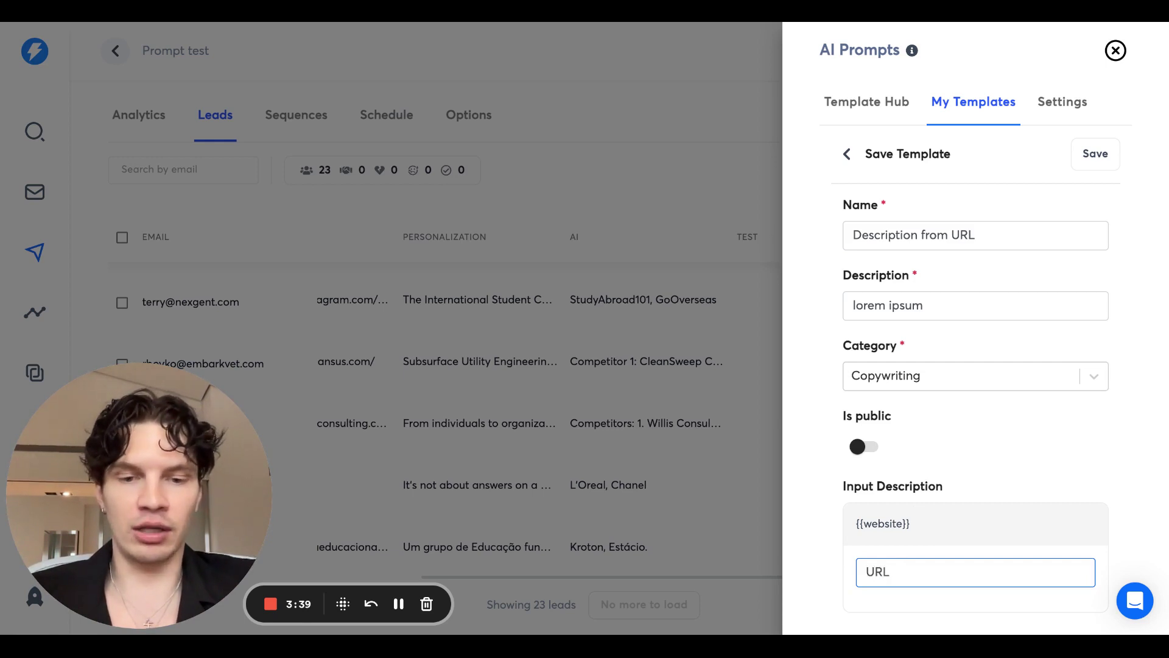
text(/Website)
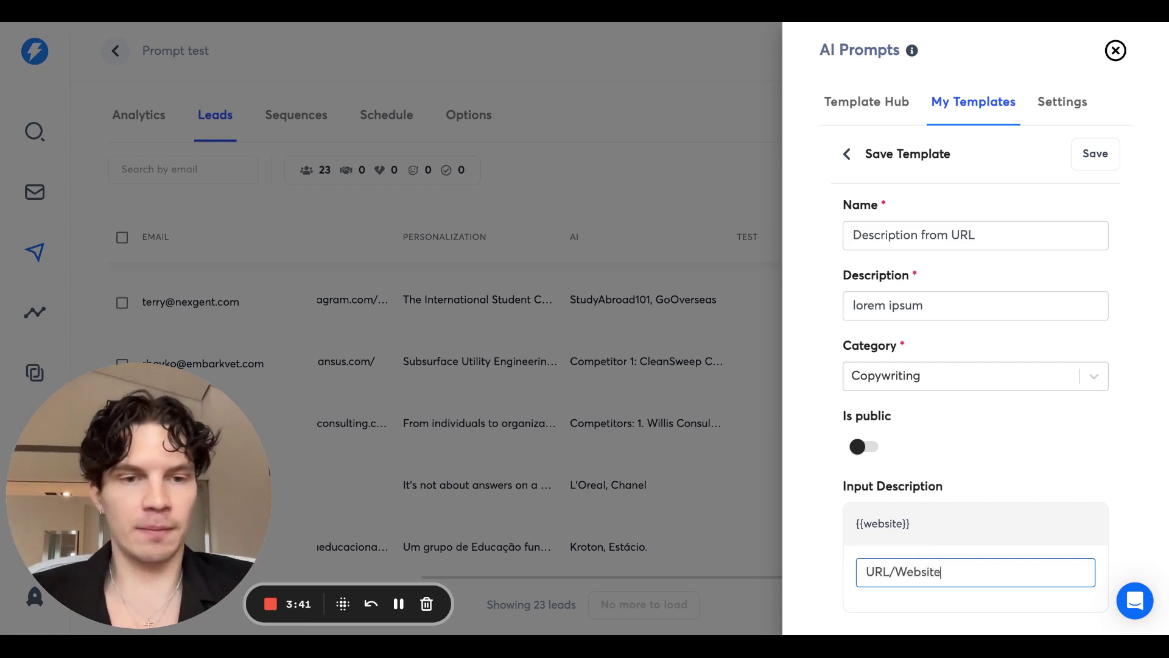
Step: Save the Description from URL template to My Templates
click(1092, 163)
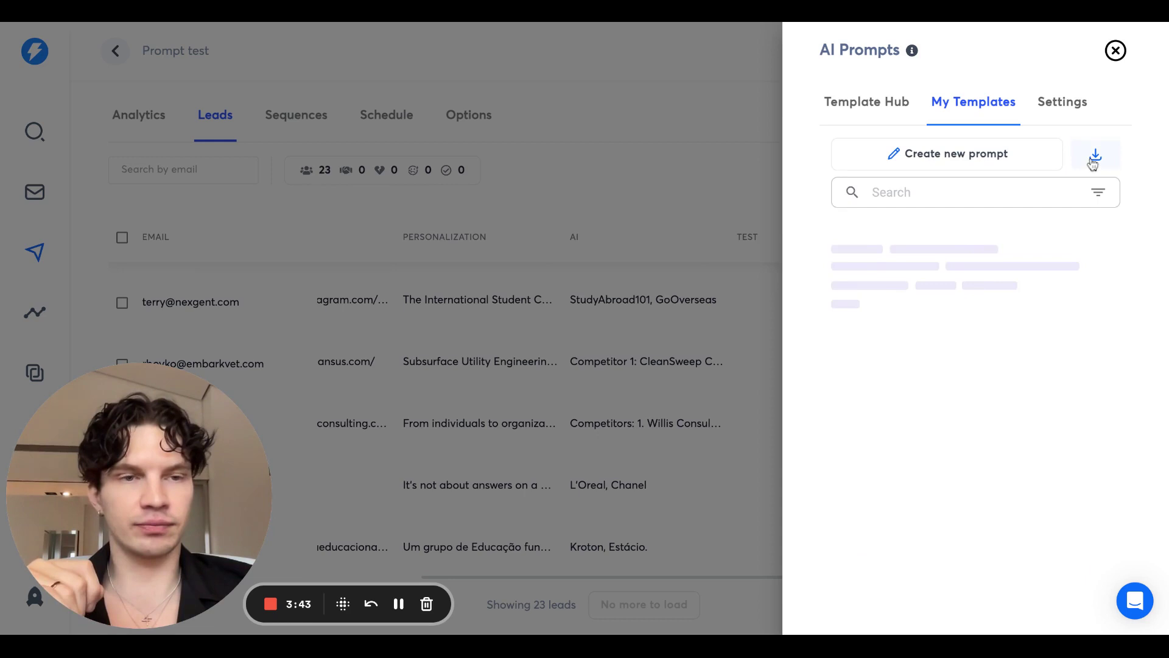
scroll(1004, 283, down, 5)
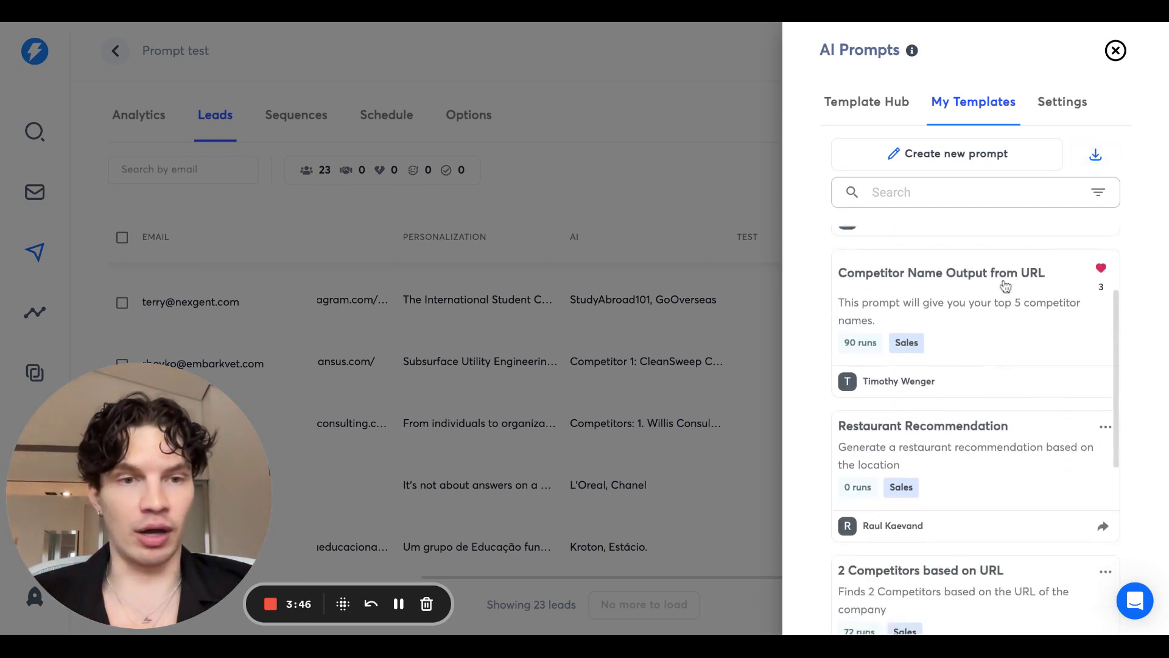
scroll(1005, 286, down, 3)
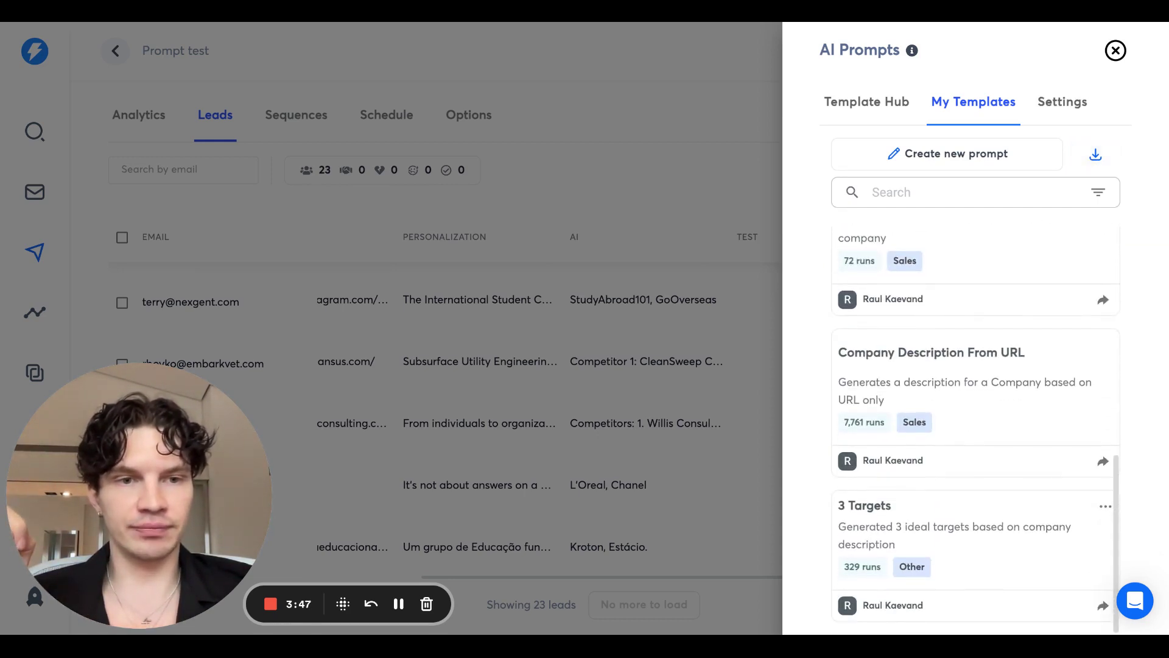
scroll(978, 414, up, 7)
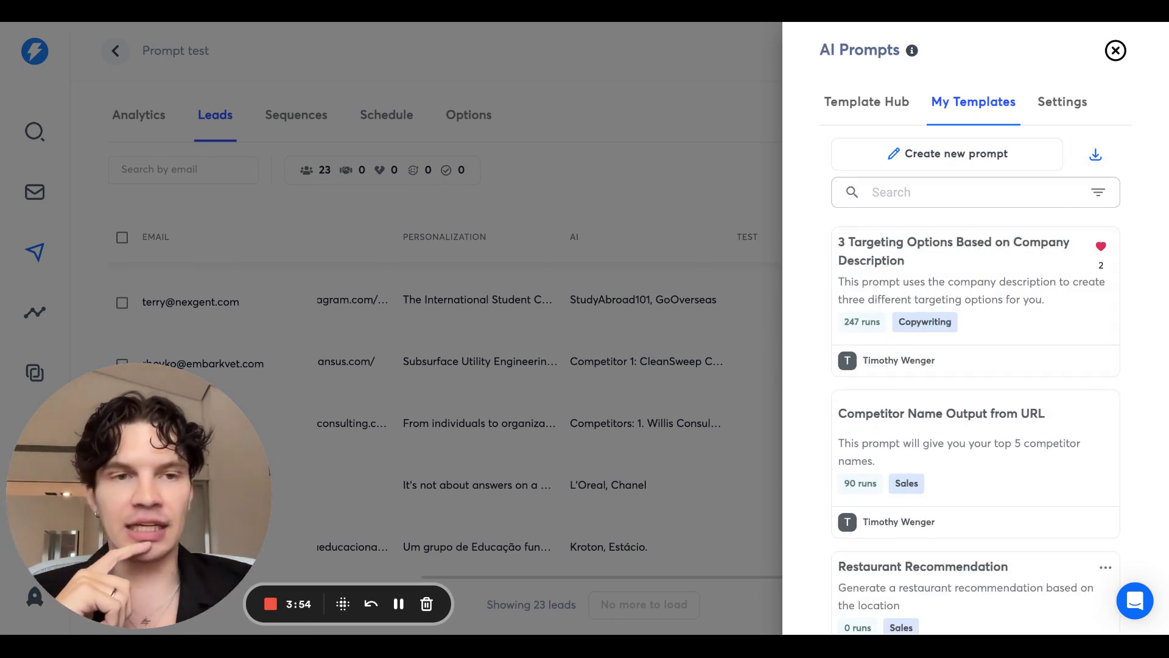
Step: Open the Restaurant Recommendation template for editing from its options menu
scroll(1032, 452, down, 4)
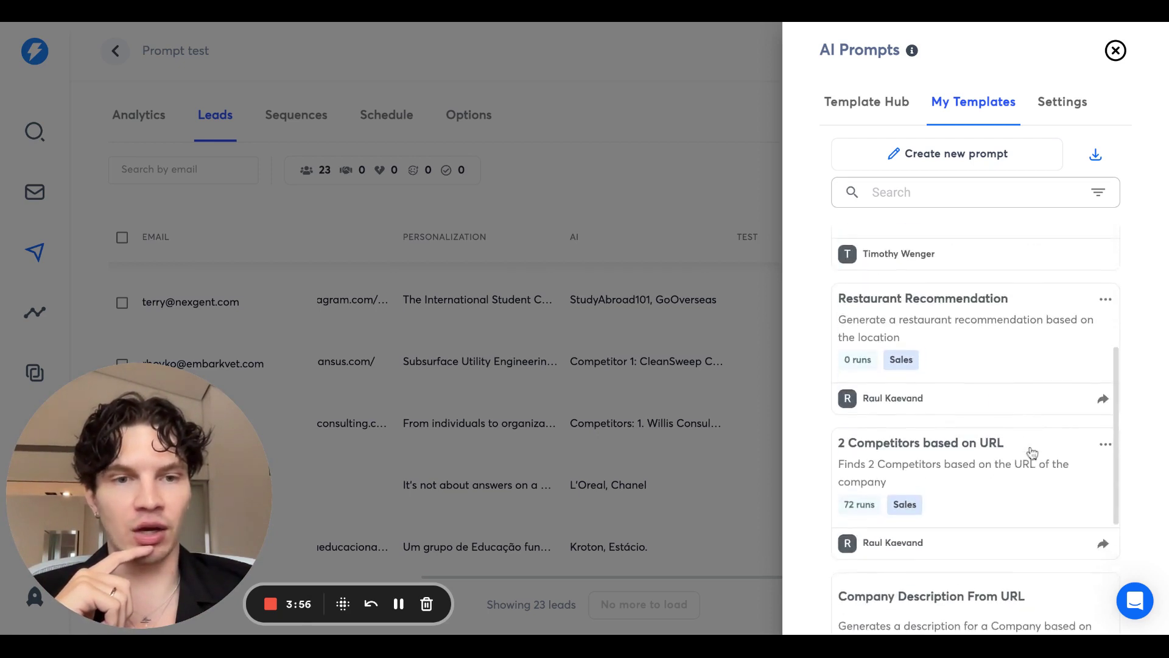
scroll(1033, 452, down, 1)
click(1106, 275)
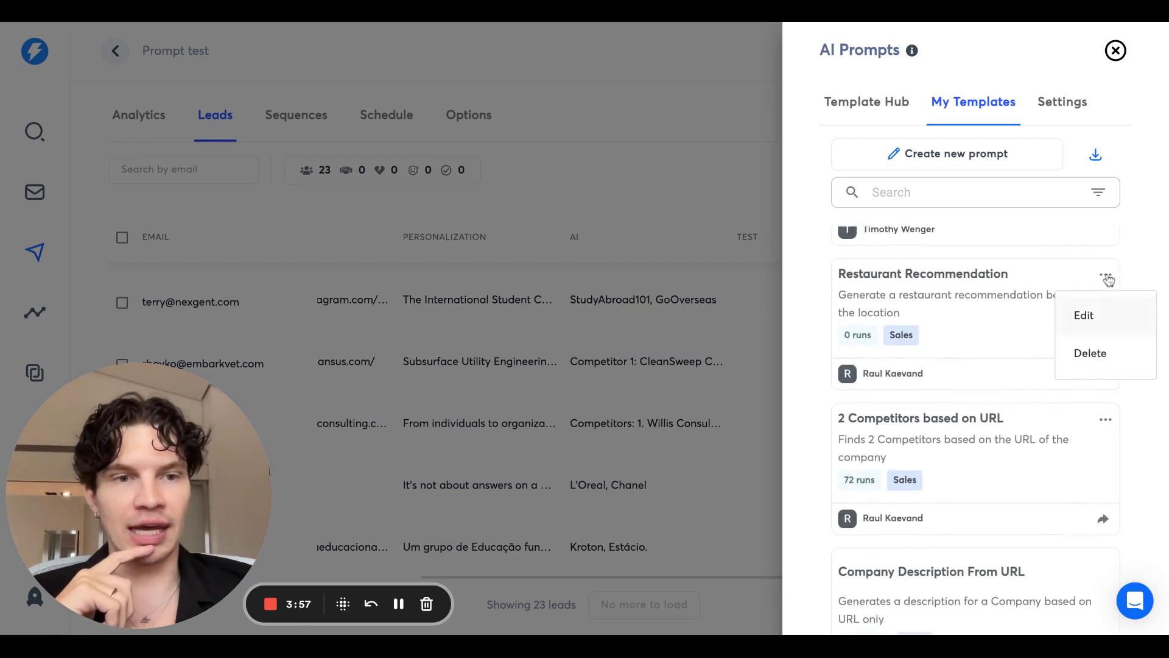
click(1088, 316)
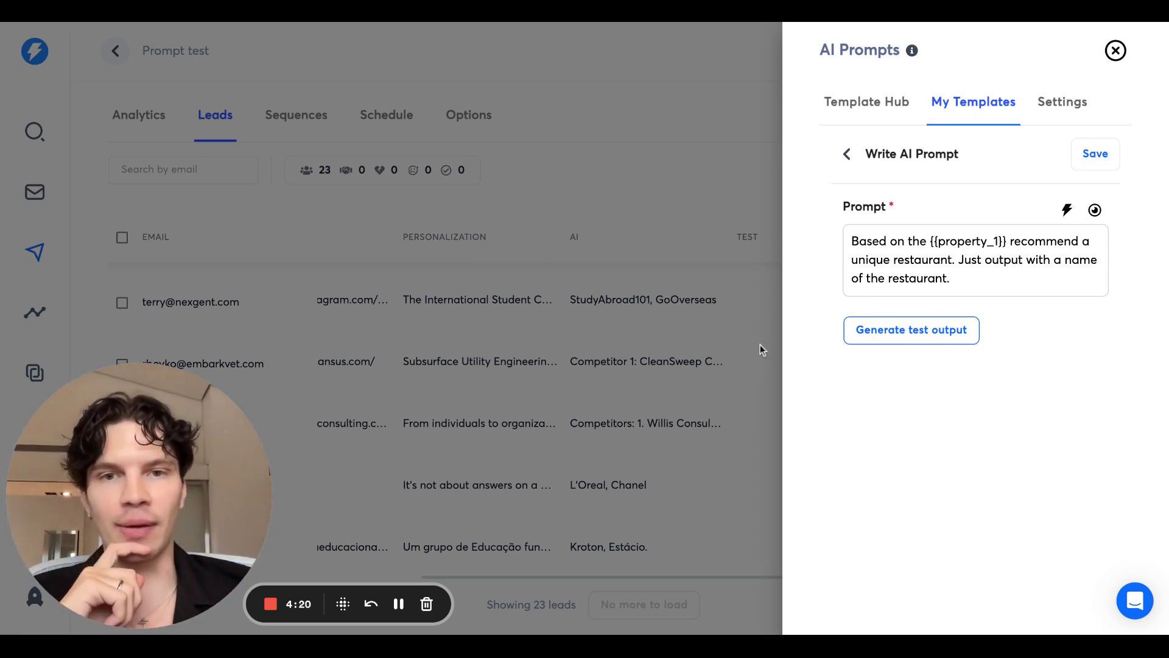
Step: Insert {{Company Description From URL}} into the Step 1 email body and preview it
click(753, 181)
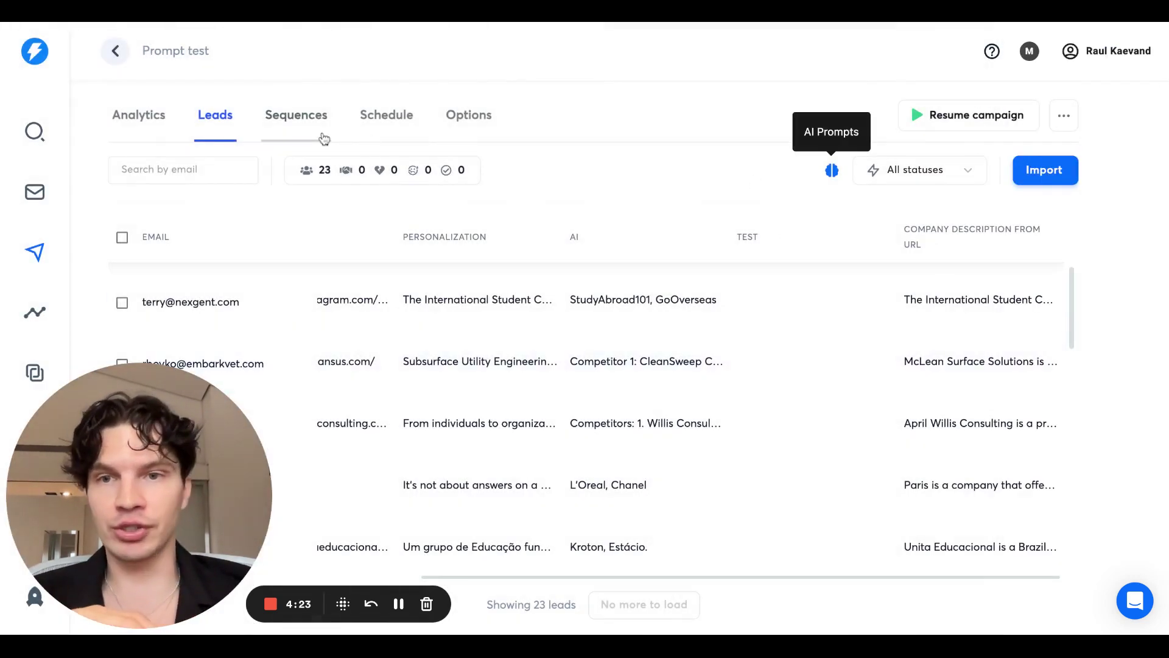
click(296, 117)
click(487, 263)
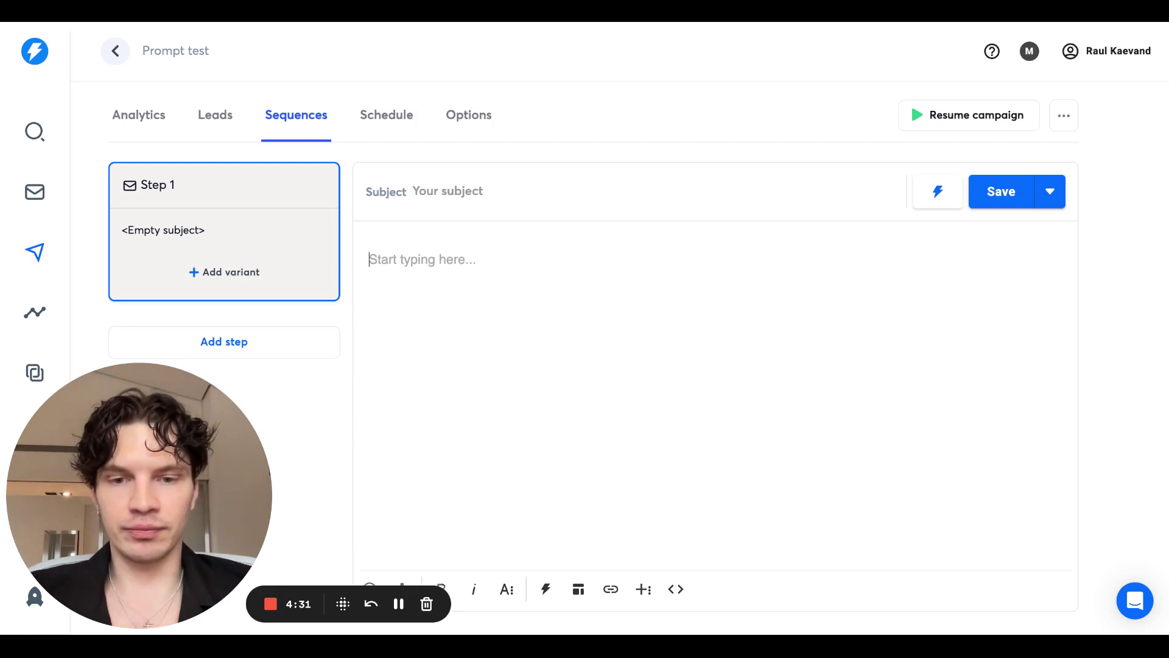
click(546, 589)
scroll(534, 400, down, 2)
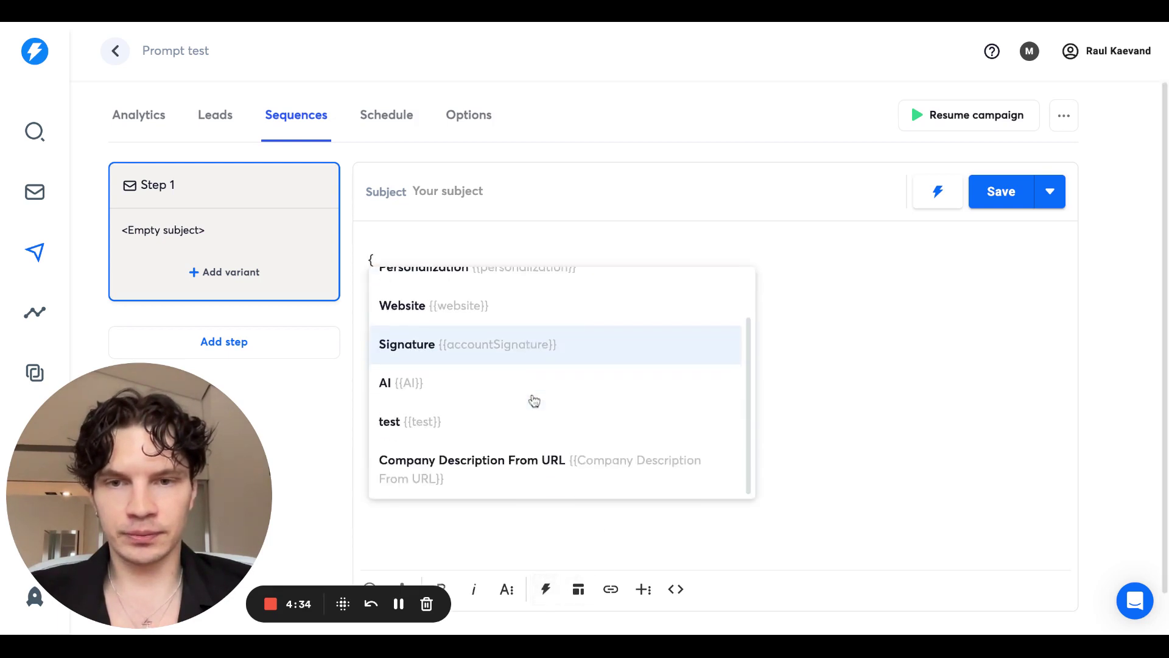
click(501, 467)
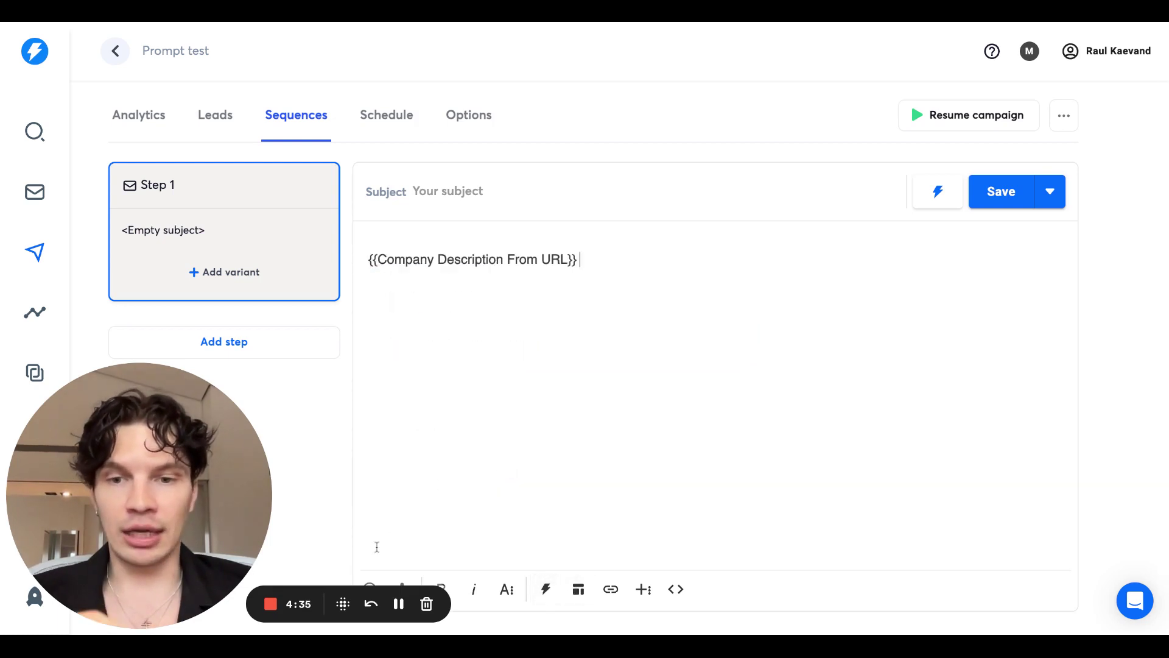
click(369, 588)
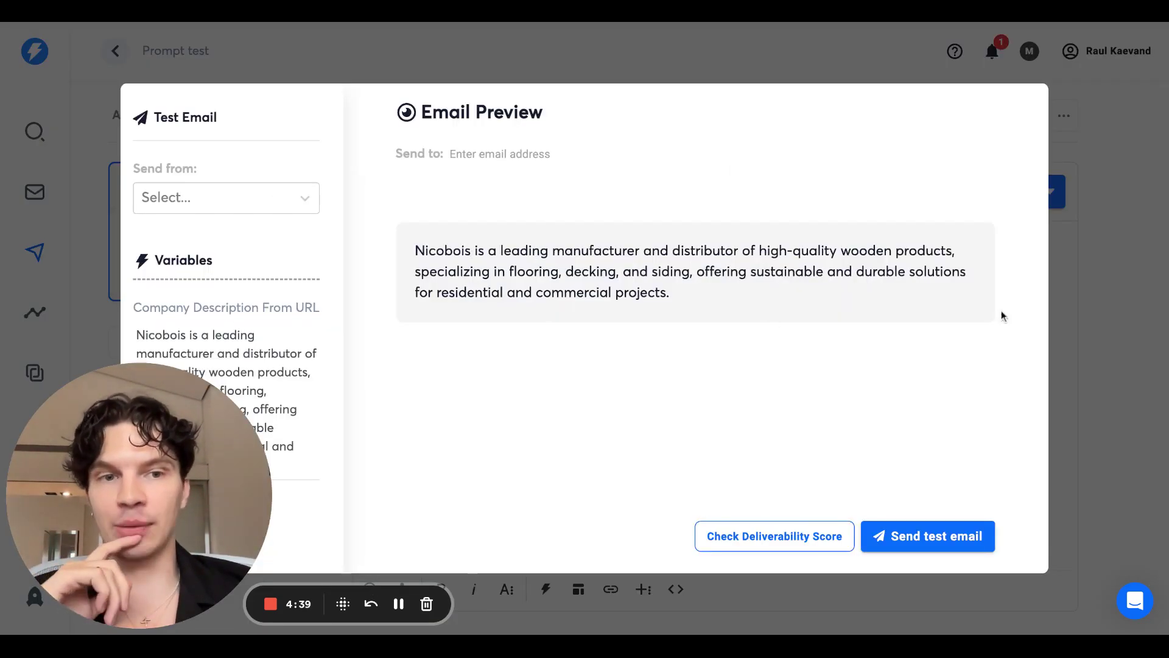
click(1082, 334)
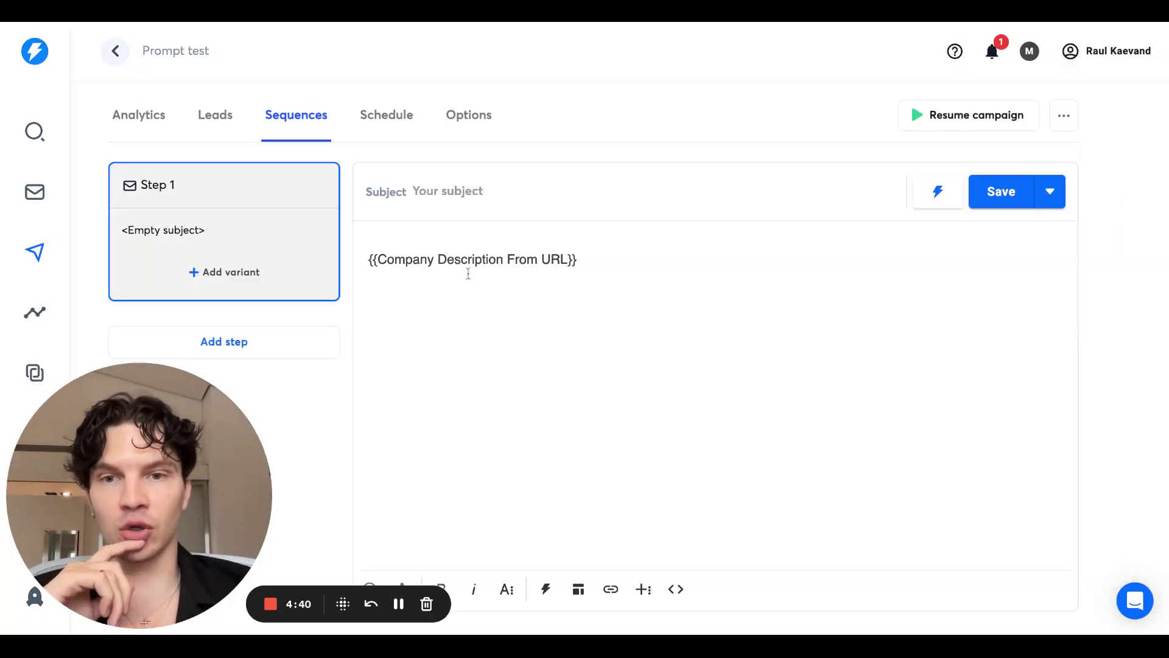
Step: Add 'Hey,' and 'found your website and thought I'd reach out' above the variable, then preview
click(368, 261)
key(Return)
key(Return)
key(Up)
text(Hey,)
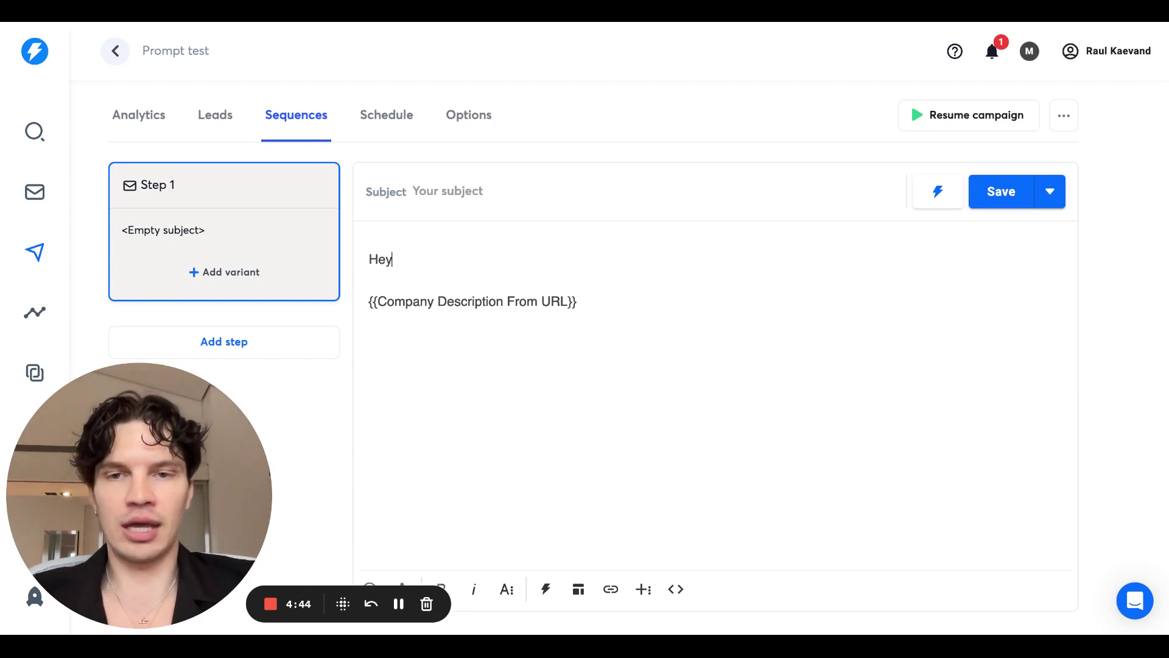
key(Return)
key(Return)
text(found your)
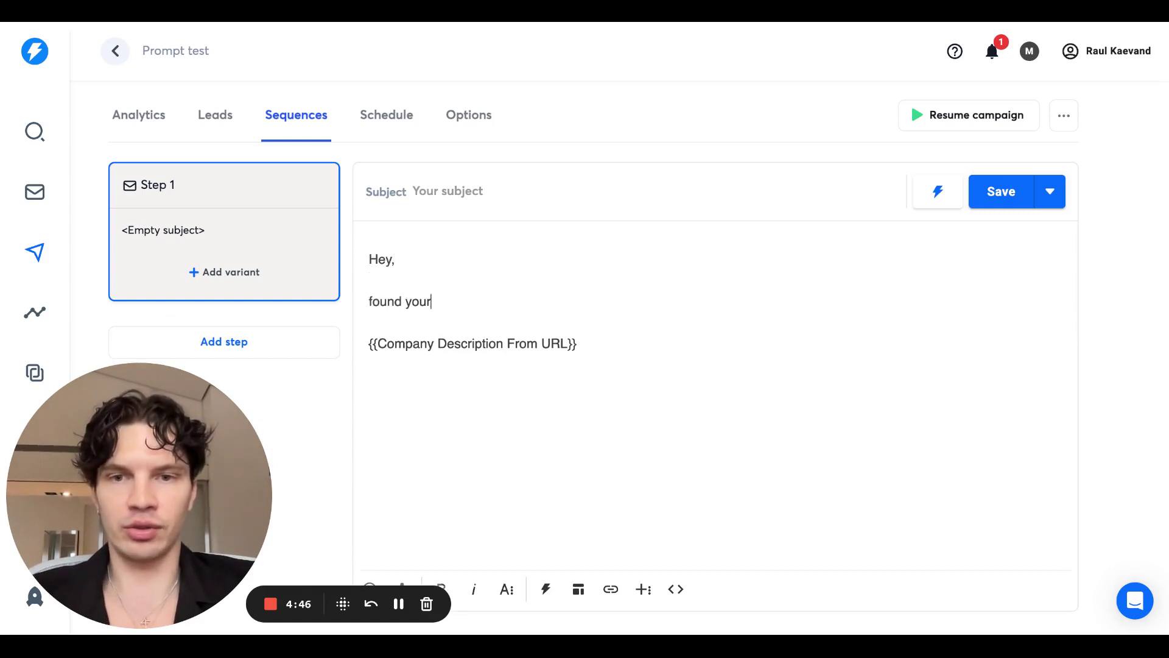
text( website and )
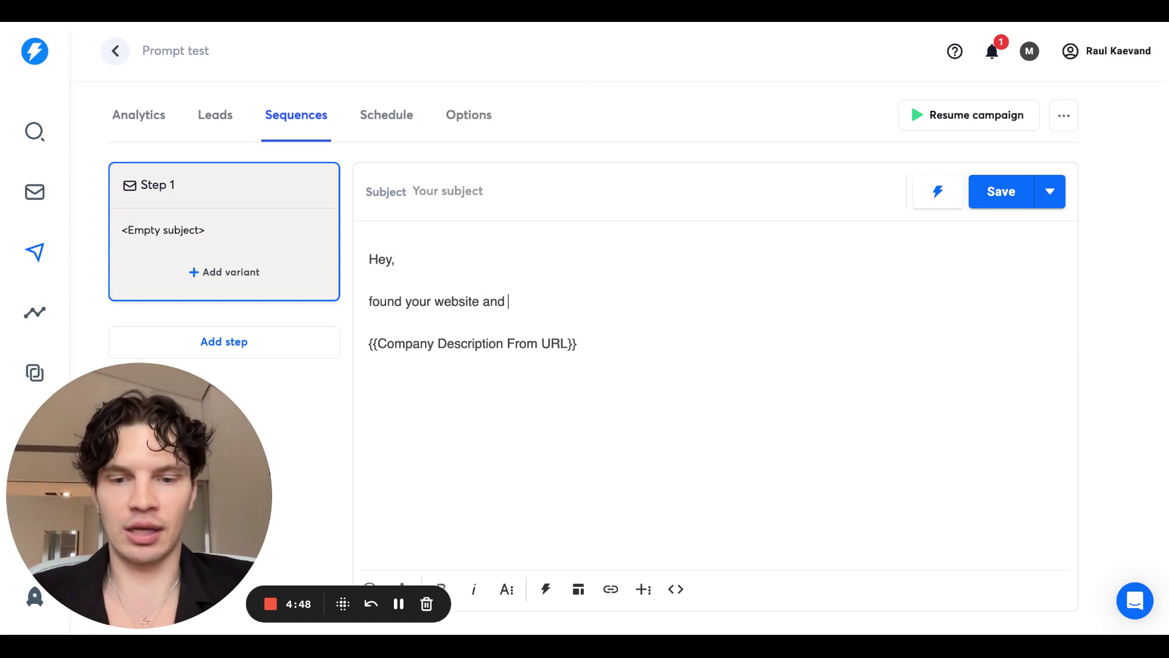
text(thought I'd reach out.)
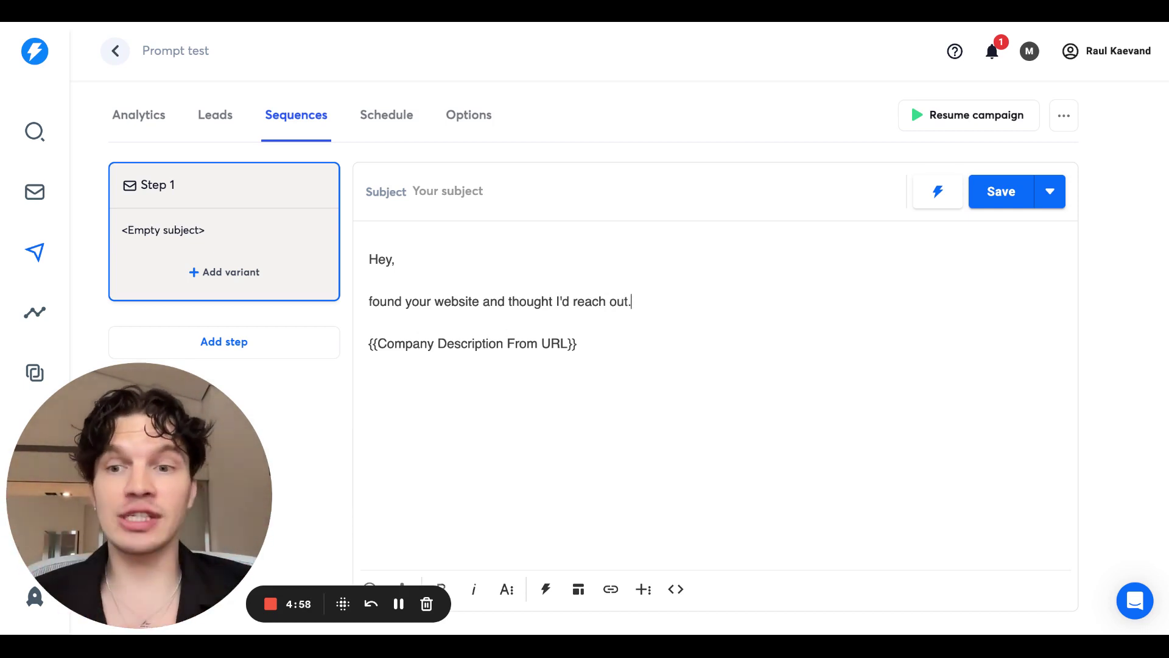
click(370, 586)
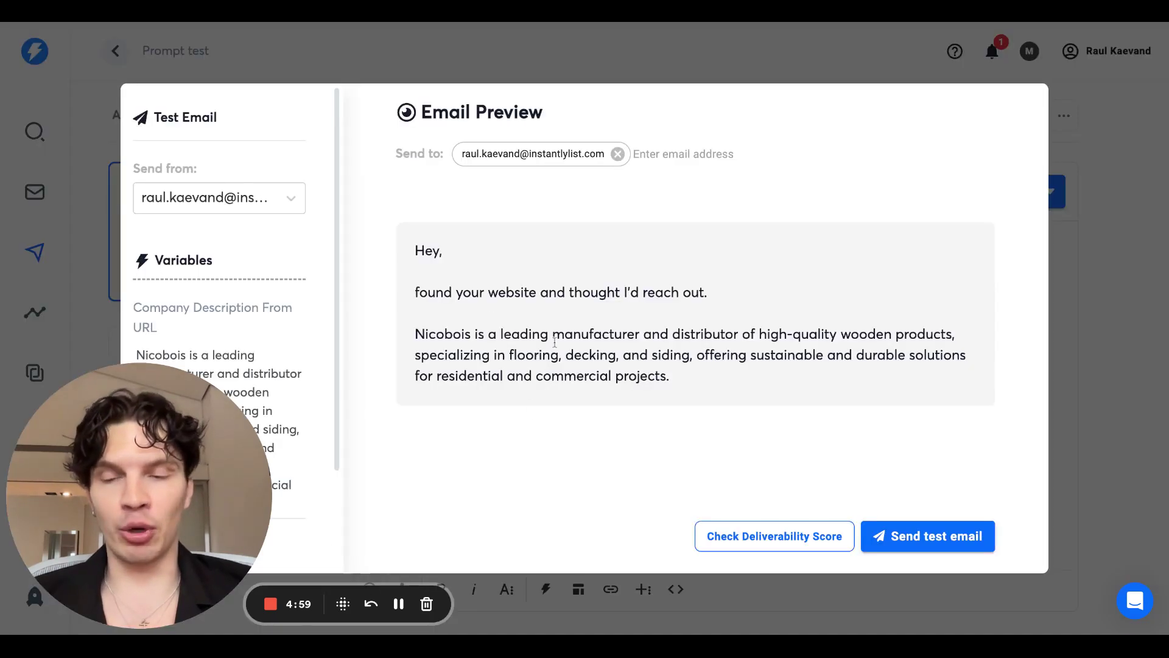
click(1096, 294)
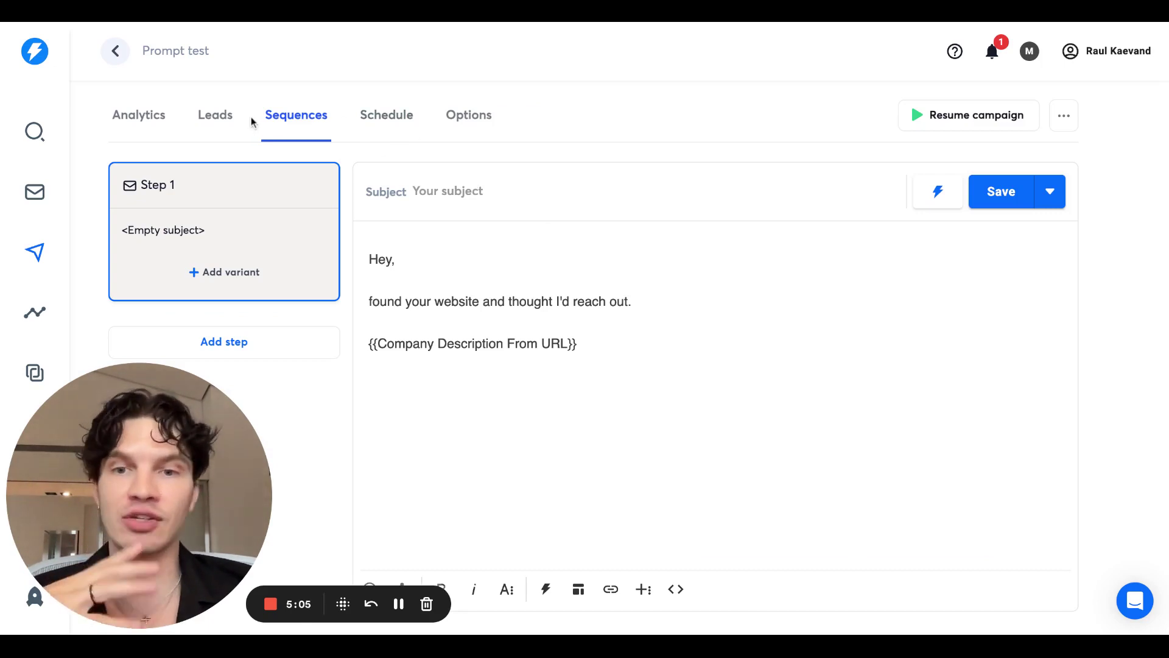
Step: Return to the Leads page, open the AI Prompts panel, and view its OpenAI API key settings
click(206, 115)
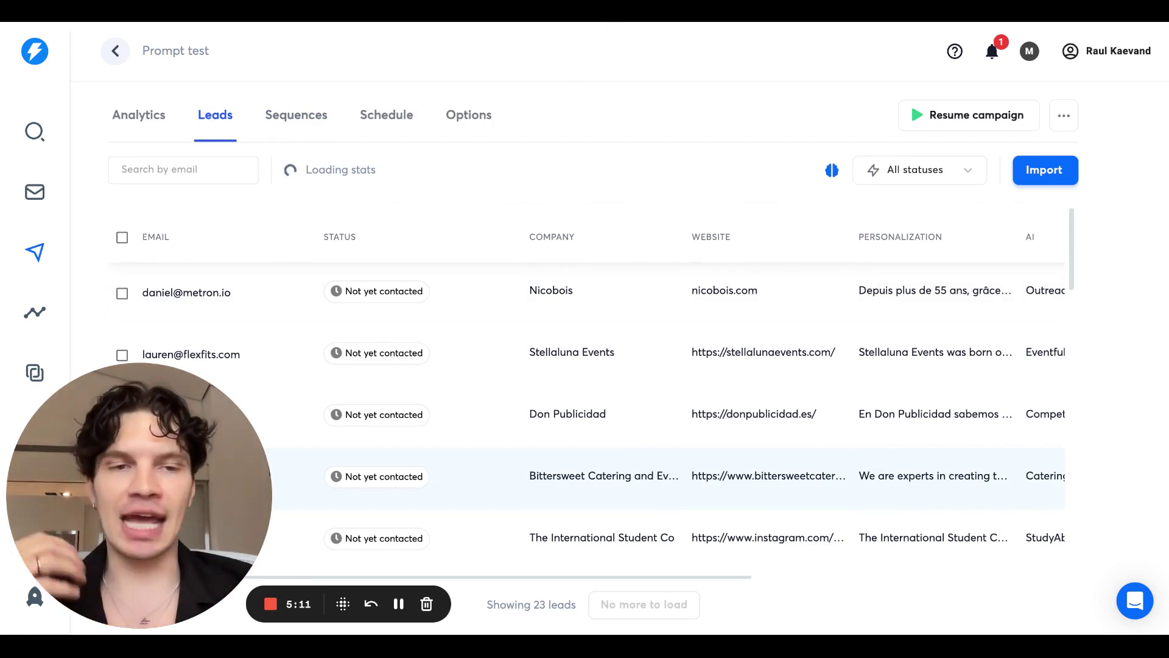
click(832, 170)
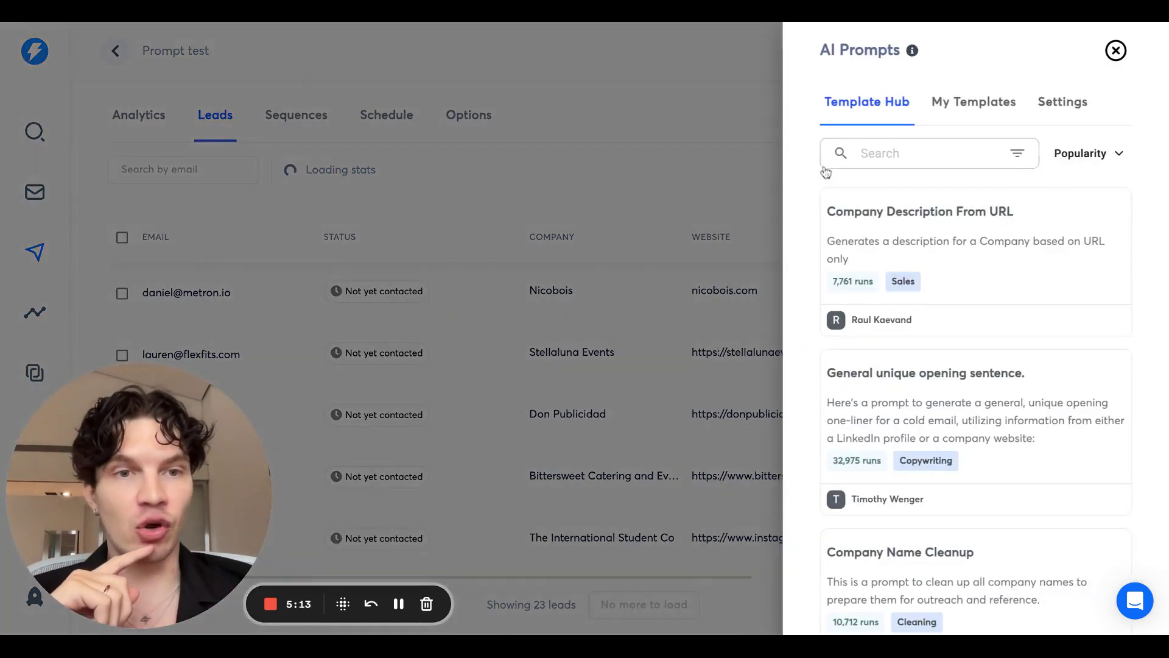
click(1090, 101)
click(963, 168)
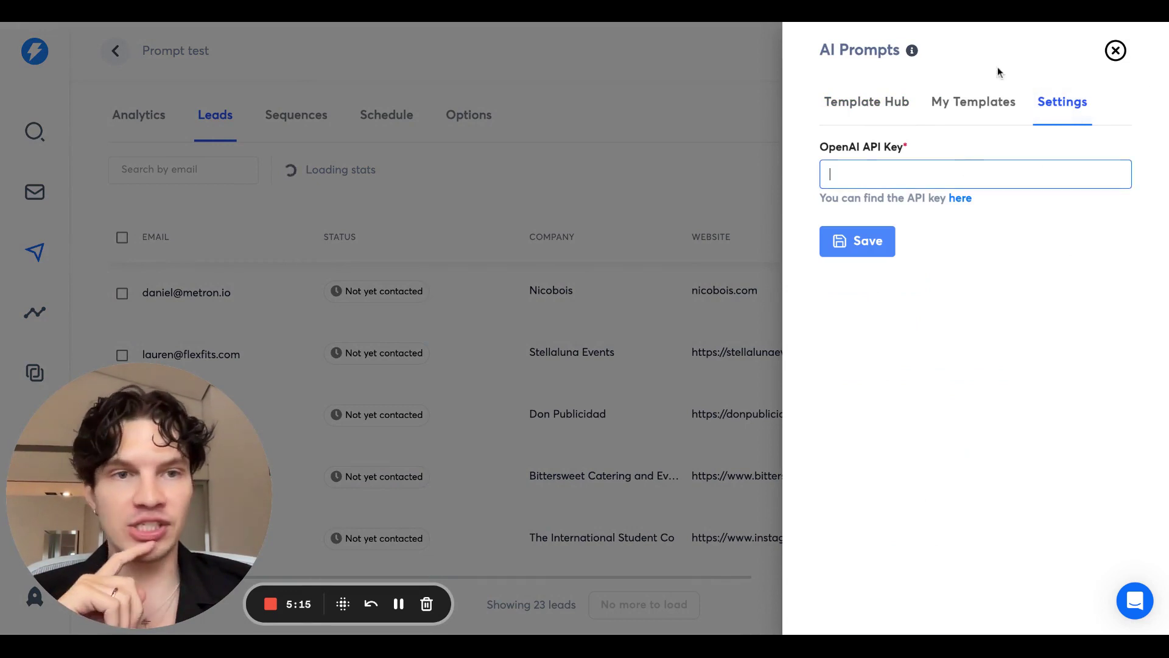
Step: Look through My Templates, then browse the popular templates in the Template Hub
click(969, 101)
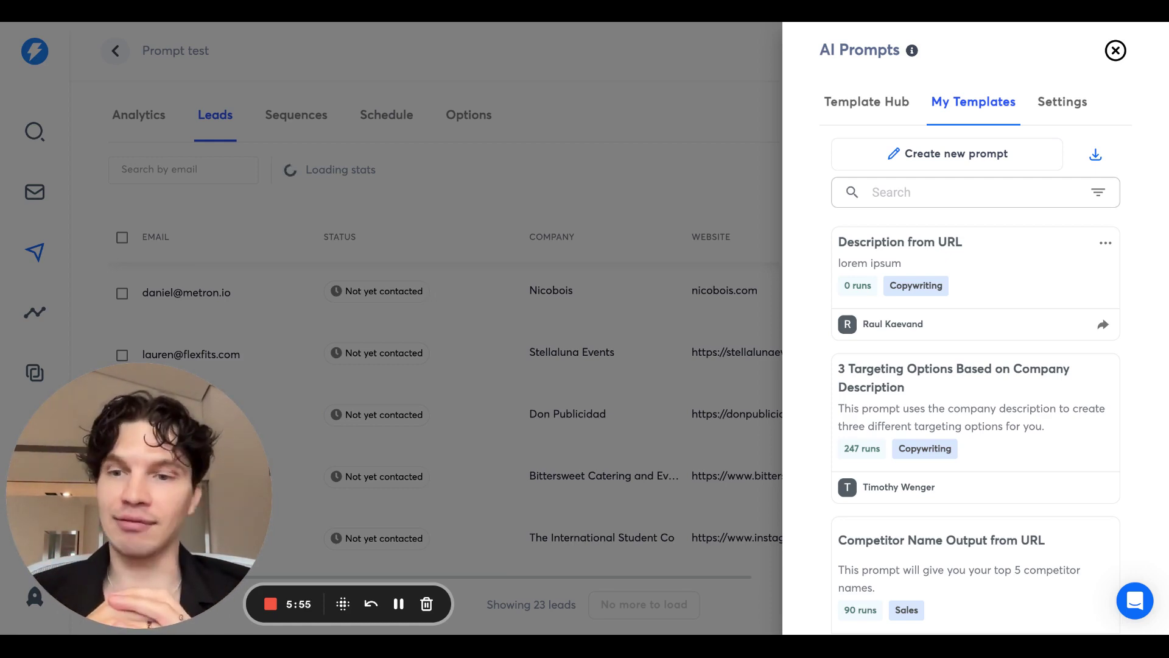
click(860, 101)
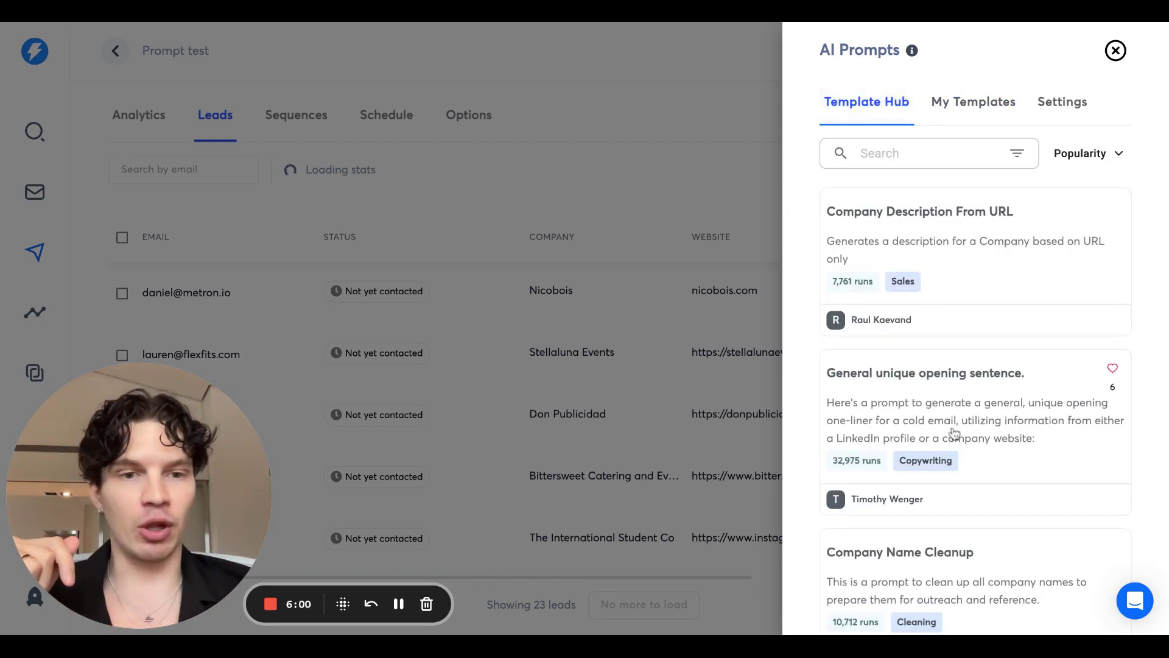
scroll(966, 303, down, 1)
scroll(967, 302, up, 1)
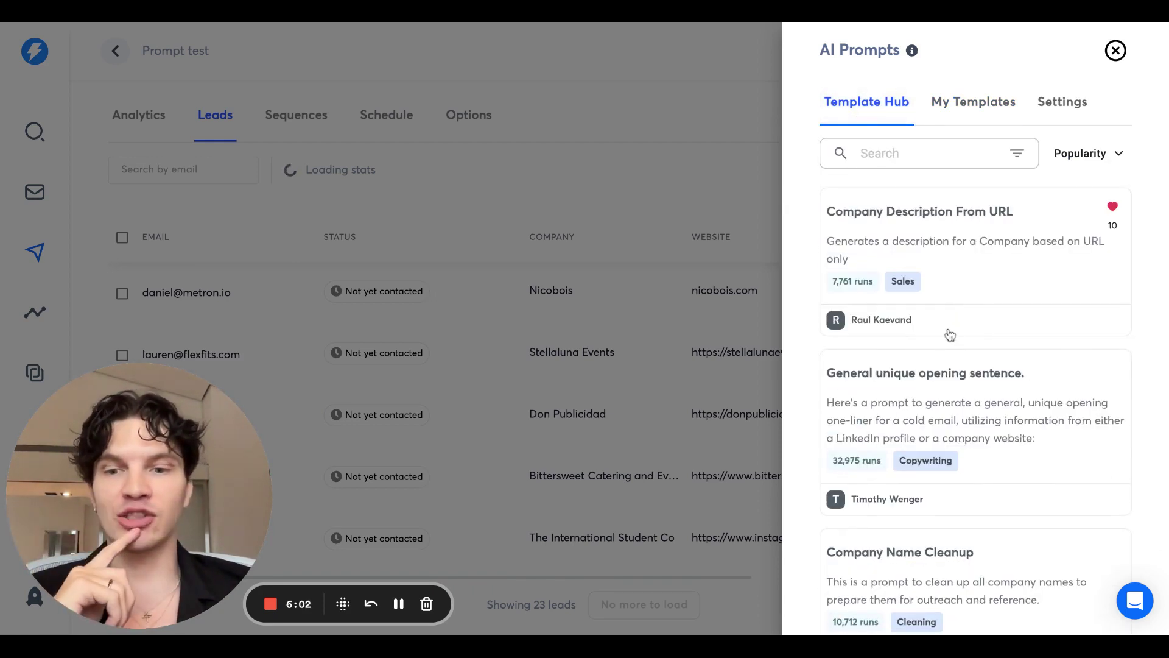